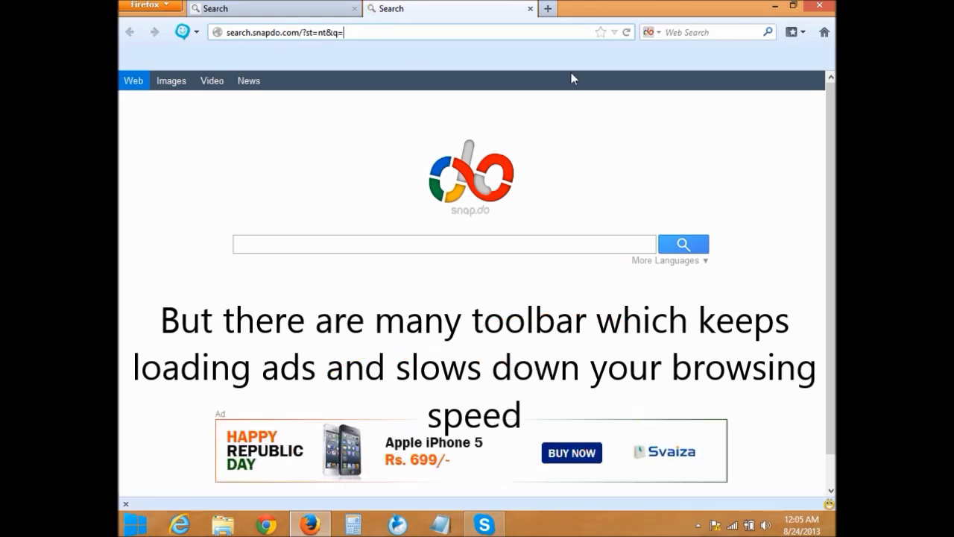
Close Firefox, then open Internet Explorer to check its start page for the unwanted toolbar and close it.
left_click(817, 7)
left_click(443, 283)
left_click(179, 524)
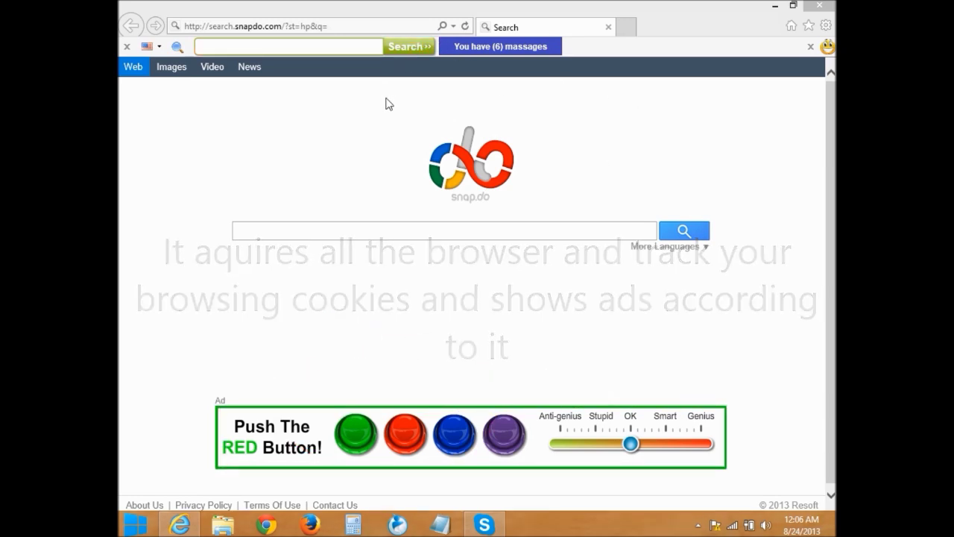
left_click(820, 6)
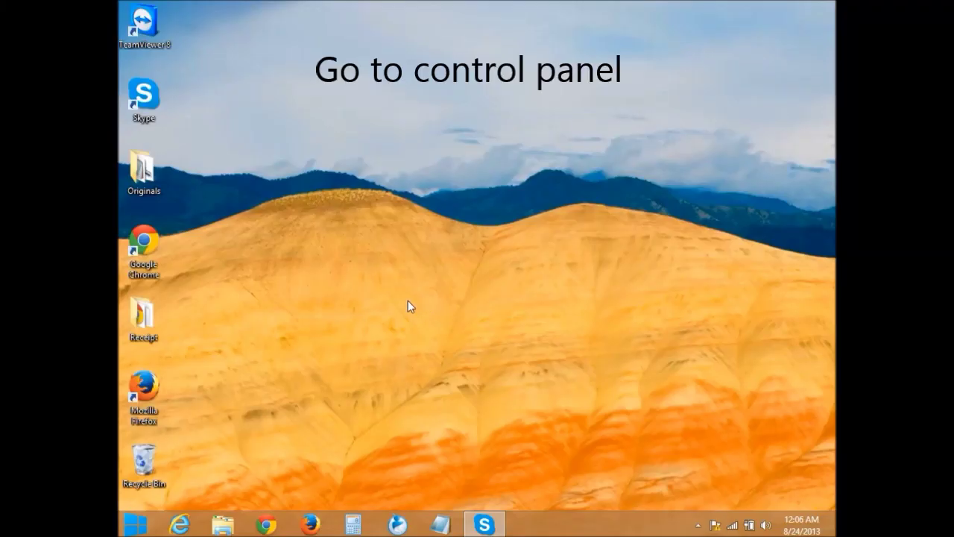
Open Programs and Features in the Control Panel.
key("super")
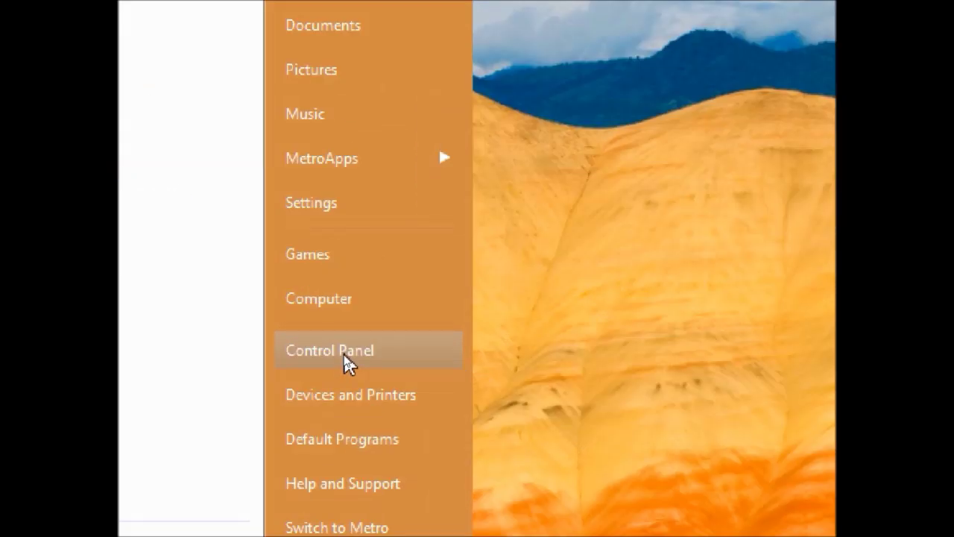
left_click(344, 356)
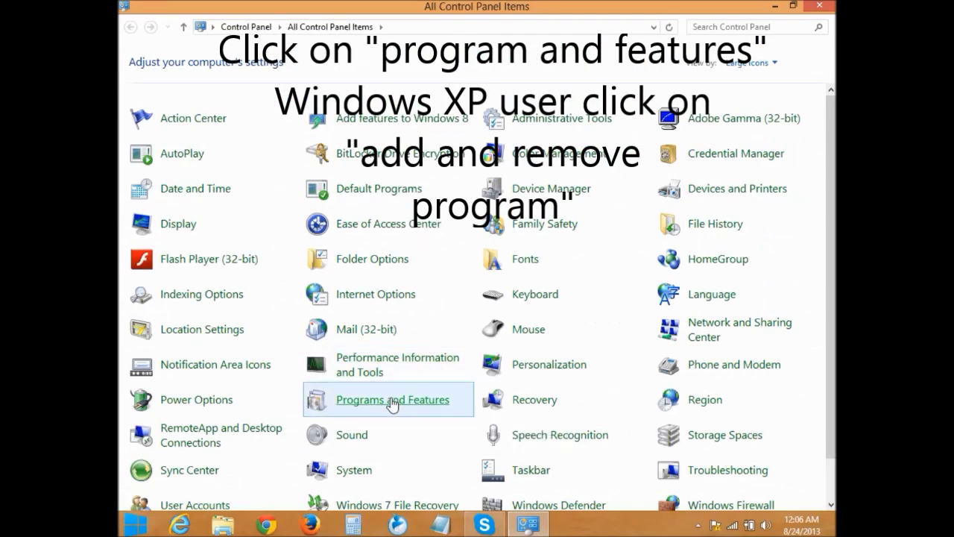
left_click(390, 403)
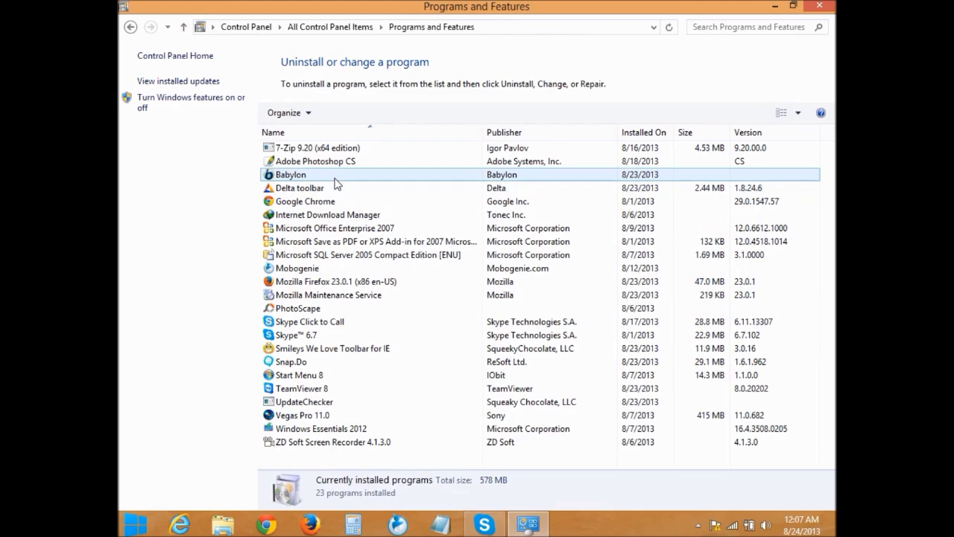
Run the Babylon uninstaller, view its toolbar removal instructions and dismiss the removal notice.
left_click(334, 180)
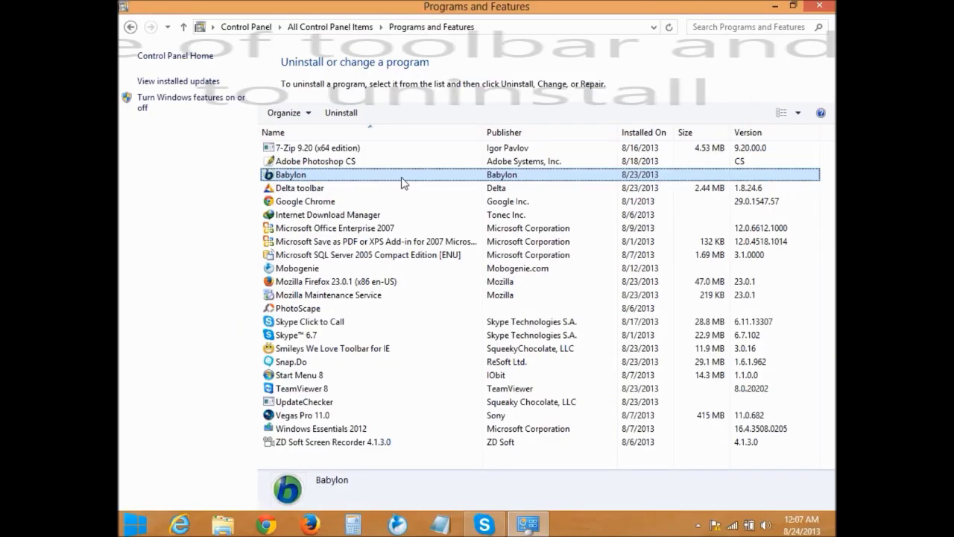
double_click(443, 182)
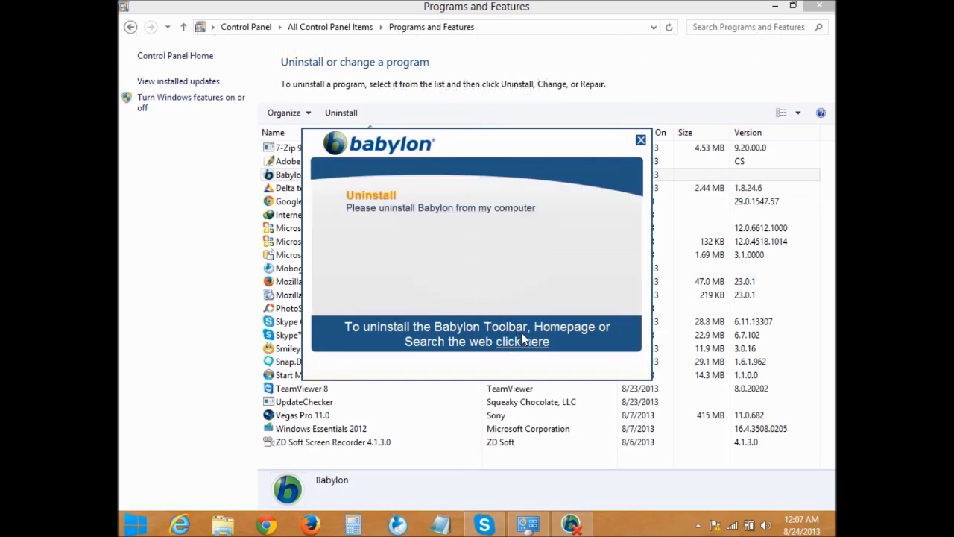
left_click(524, 342)
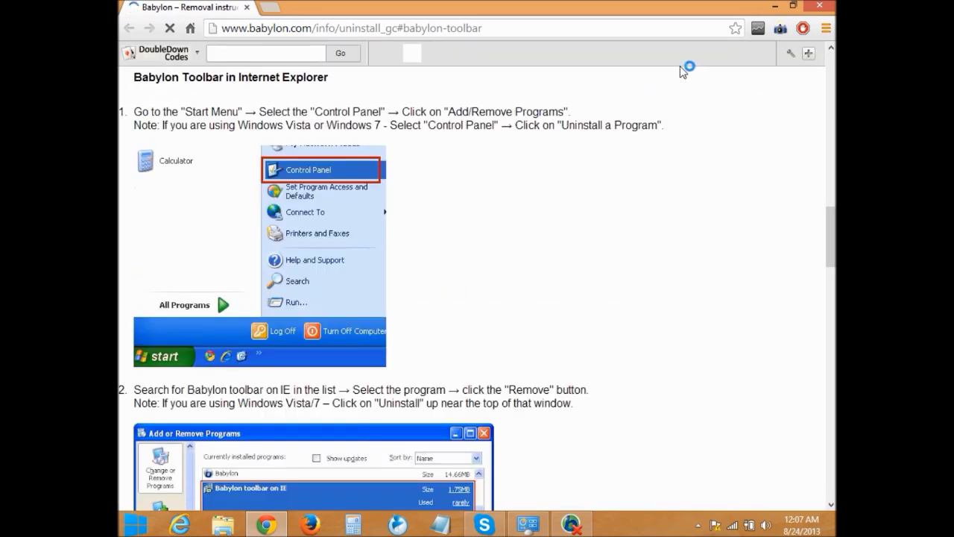
left_click(819, 8)
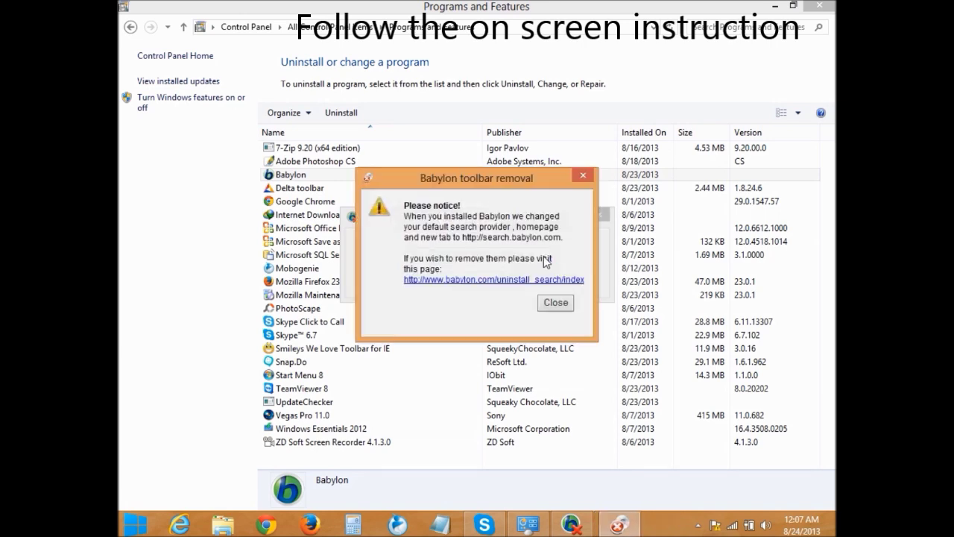
left_click(563, 305)
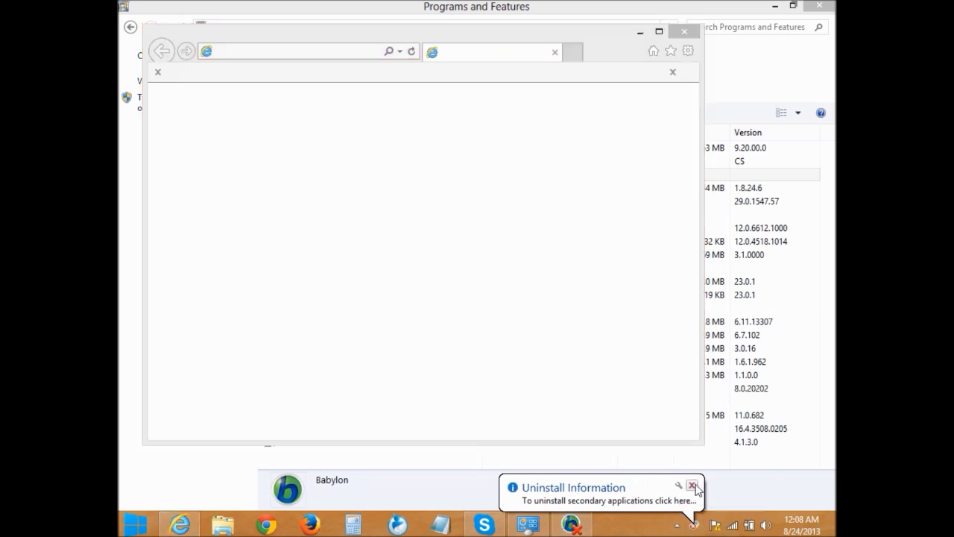
Close the uninstall notification and the leftover browser windows, and refresh the list of installed programs.
left_click(692, 486)
left_click(684, 31)
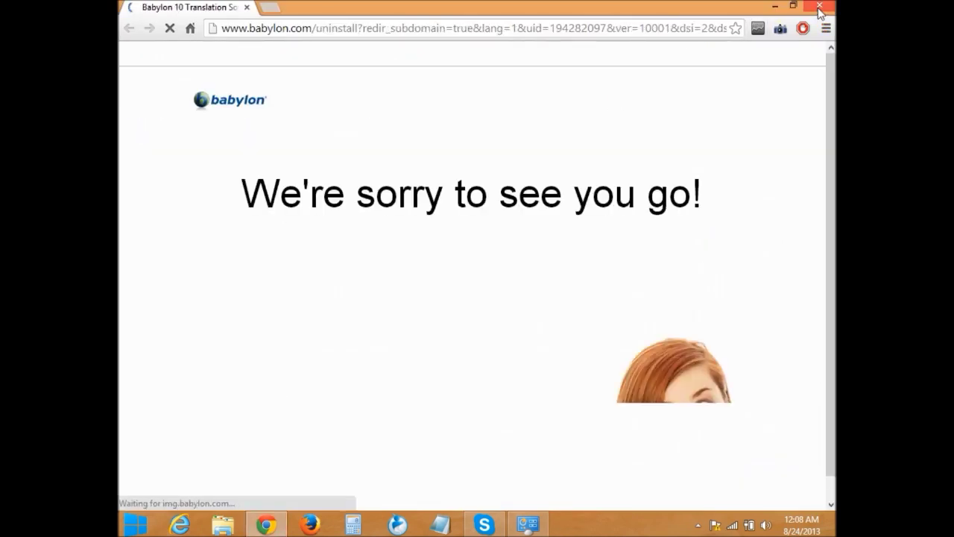
left_click(819, 9)
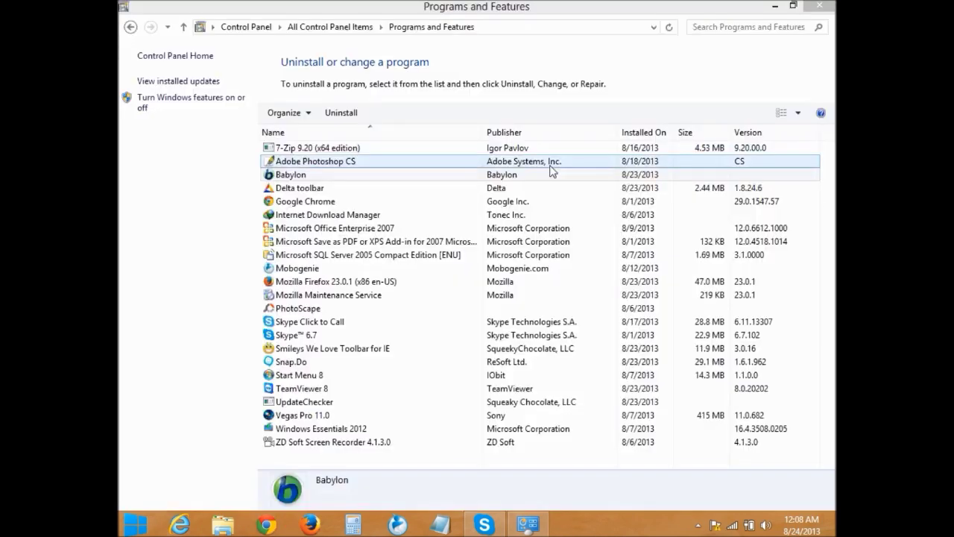
left_click(228, 212)
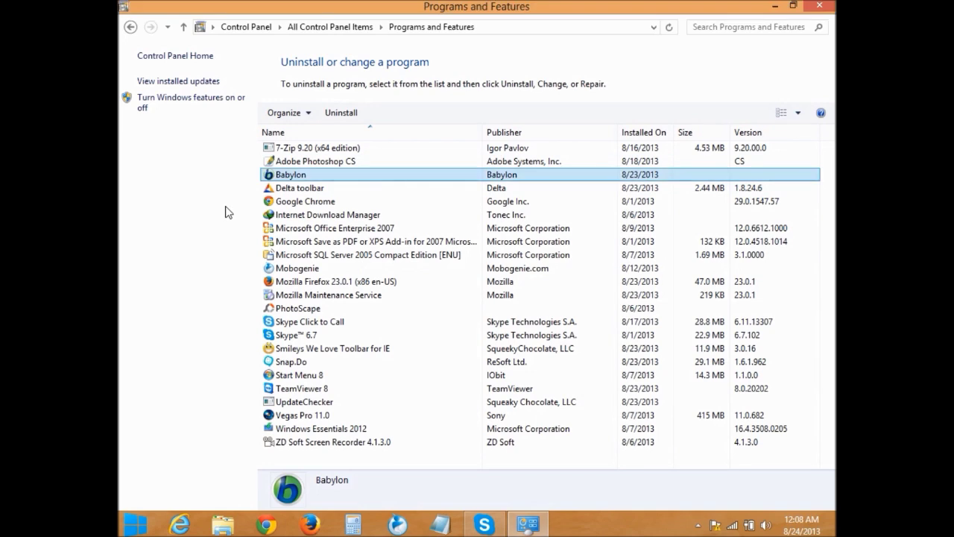
left_click(667, 27)
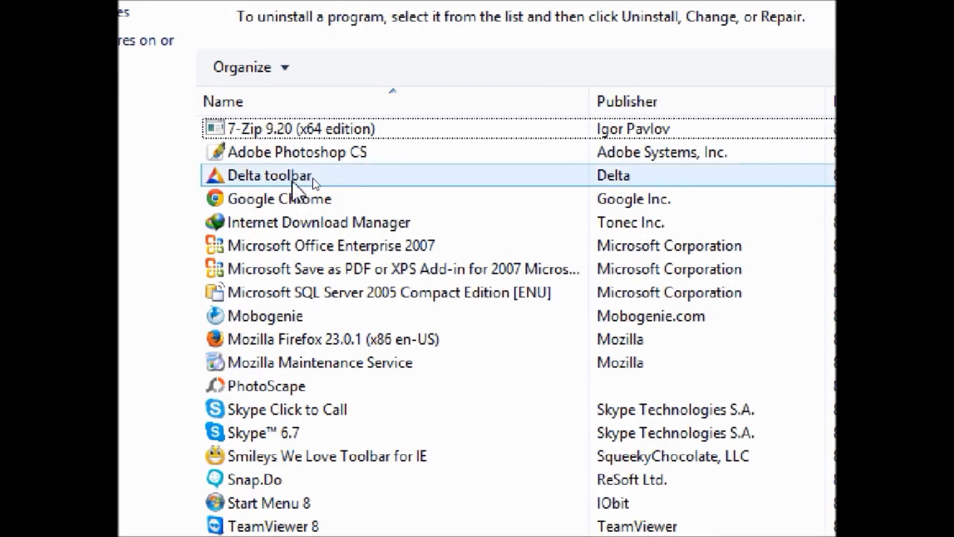
Uninstall Delta toolbar, confirming its removal and closing the notice and the finished uninstaller.
double_click(302, 178)
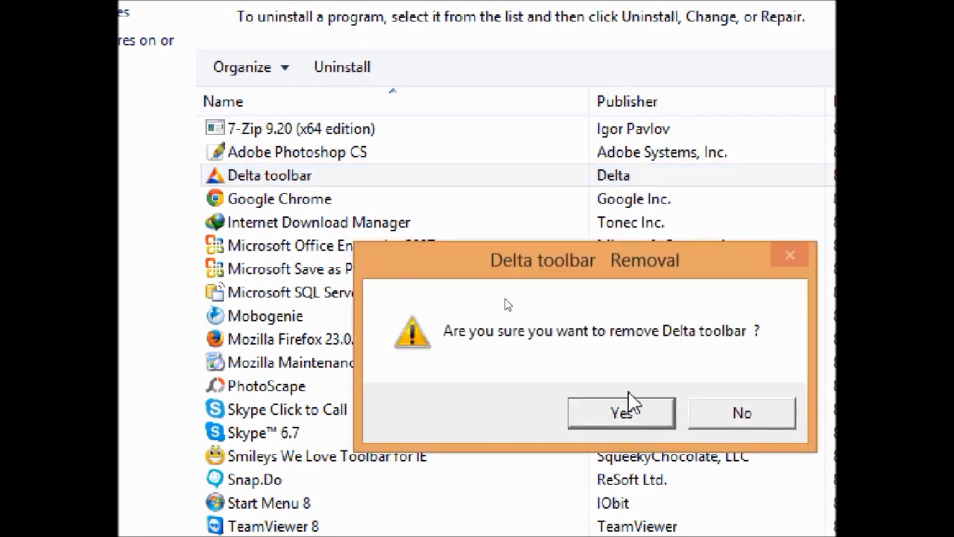
left_click(633, 413)
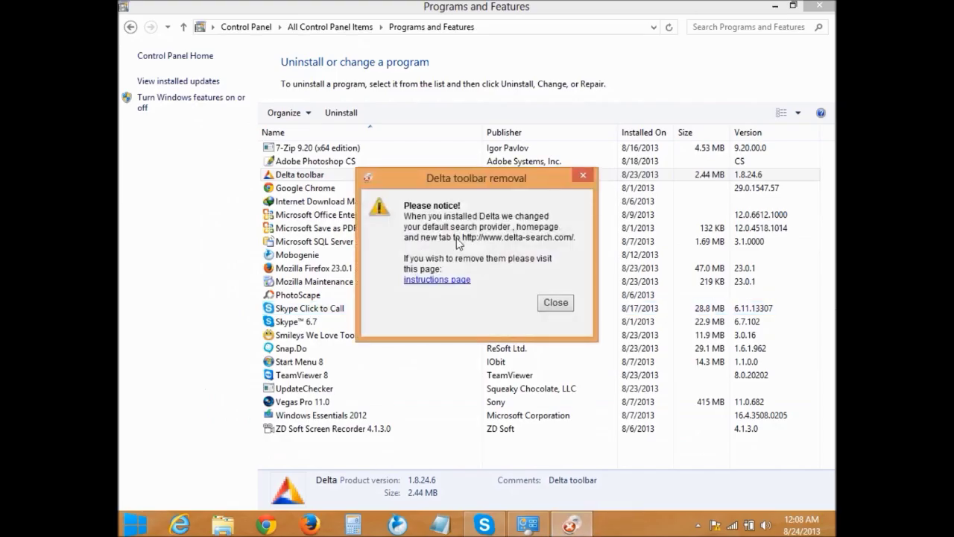
left_click(555, 303)
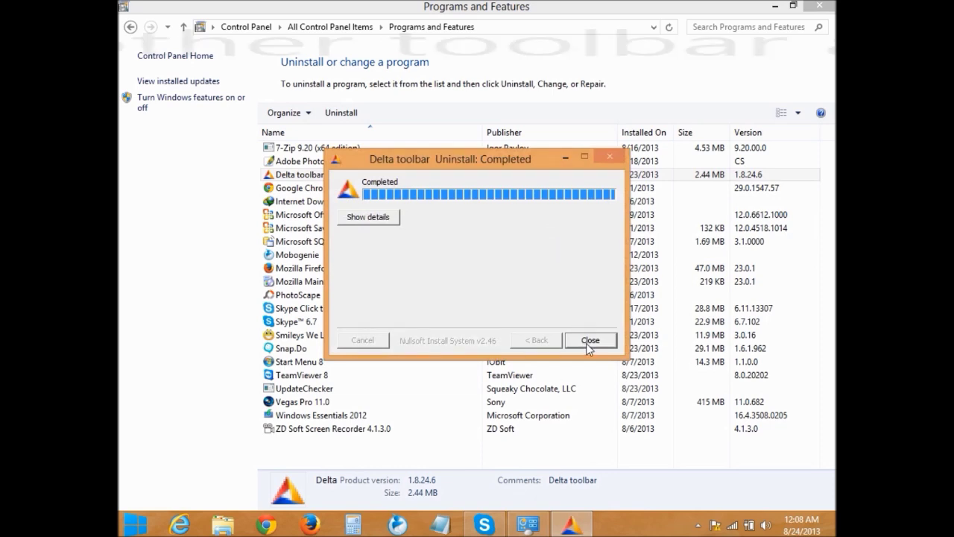
left_click(588, 340)
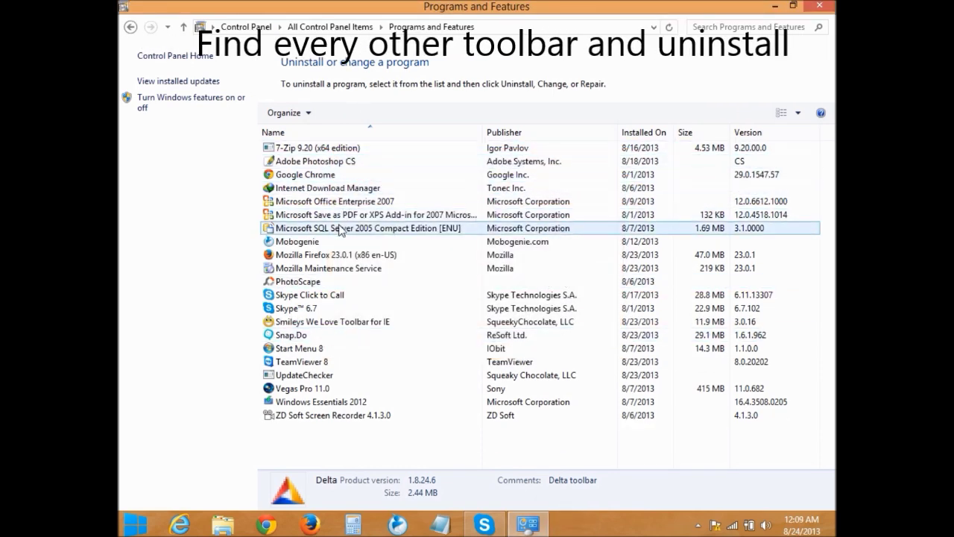
Uninstall Smileys We Love Toolbar for IE, opening its web link in Google Chrome and closing that page.
left_click(337, 324)
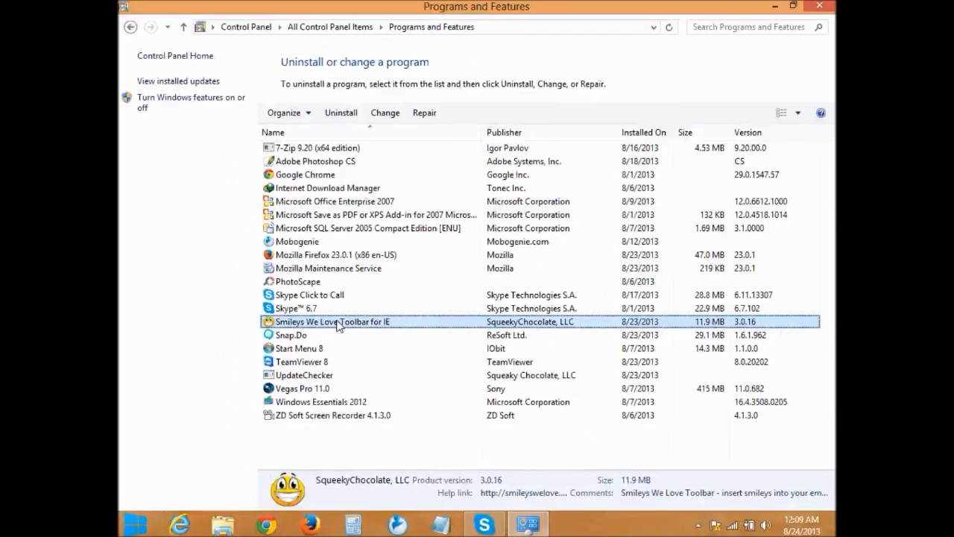
double_click(336, 323)
left_click(547, 259)
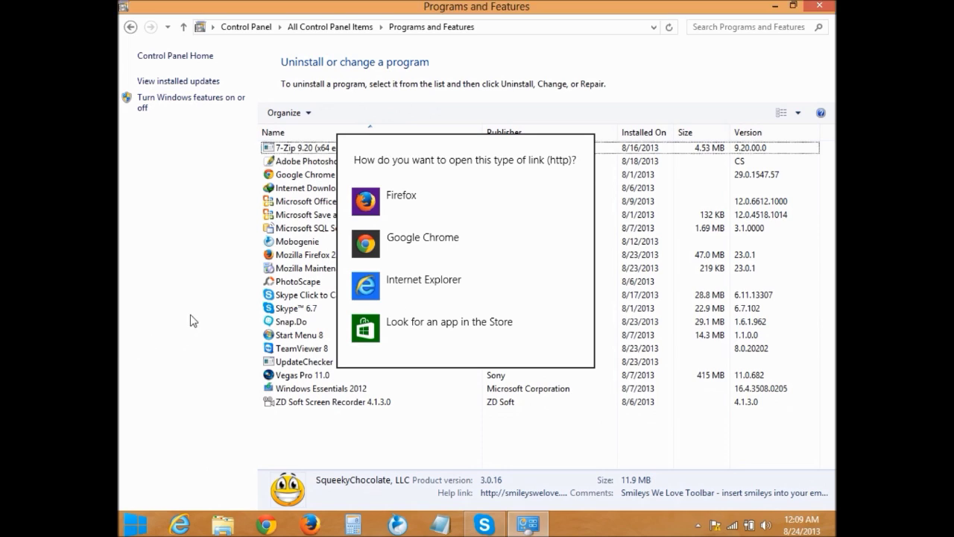
left_click(414, 248)
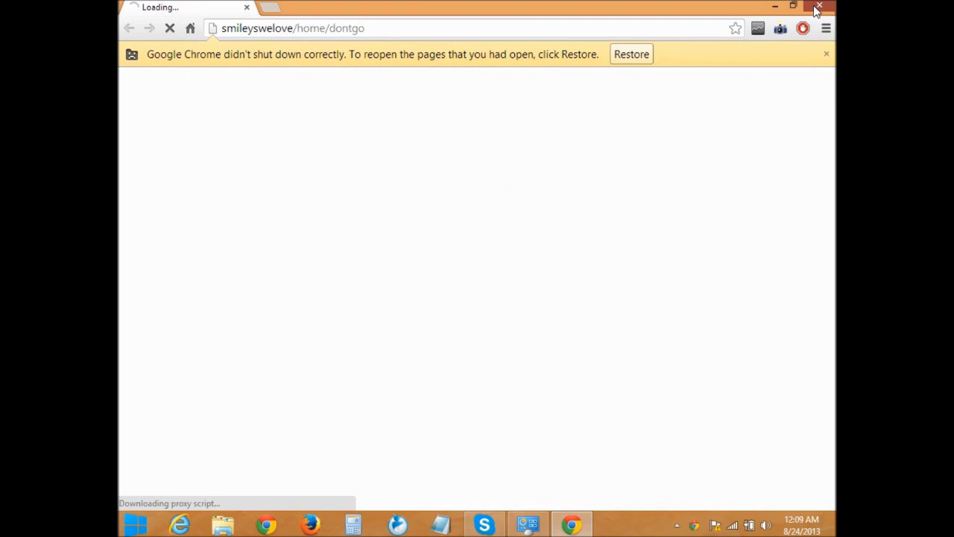
left_click(817, 7)
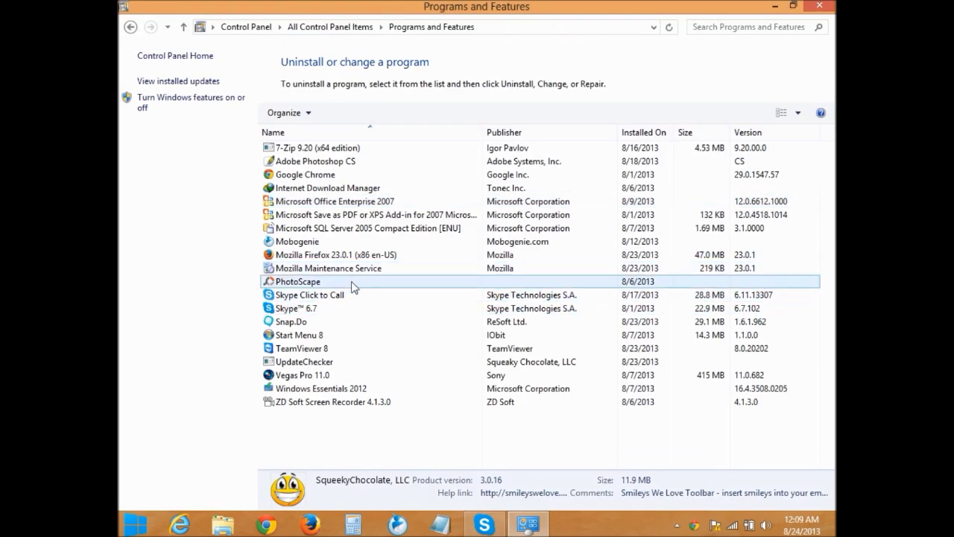
Uninstall Snap.Do, agreeing to close the browsers and restore the old home page and search provider, and close Programs and Features.
left_click(335, 324)
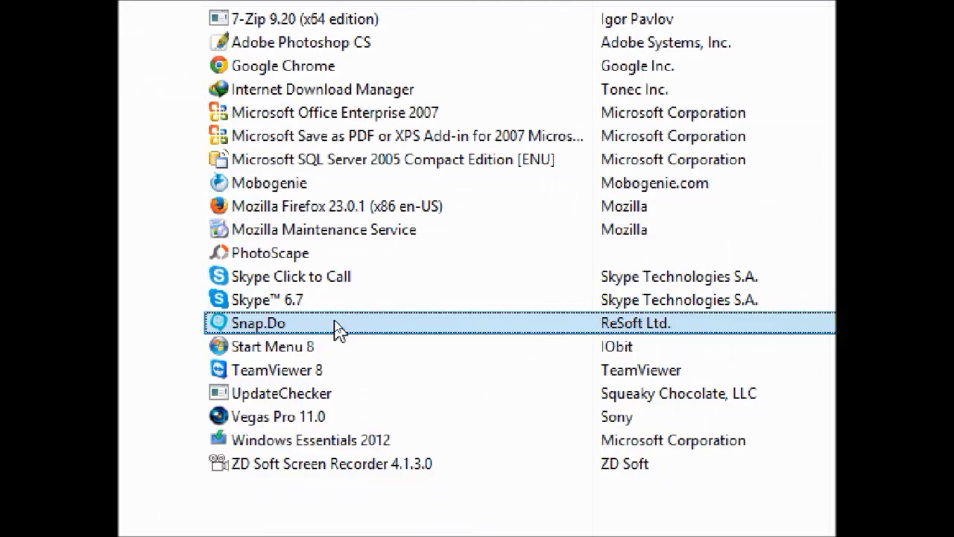
double_click(335, 324)
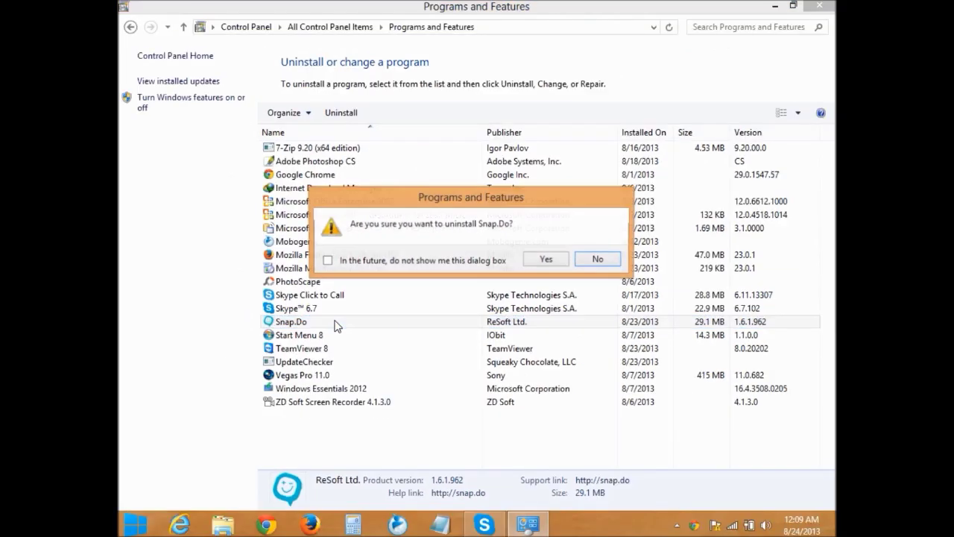
left_click(546, 260)
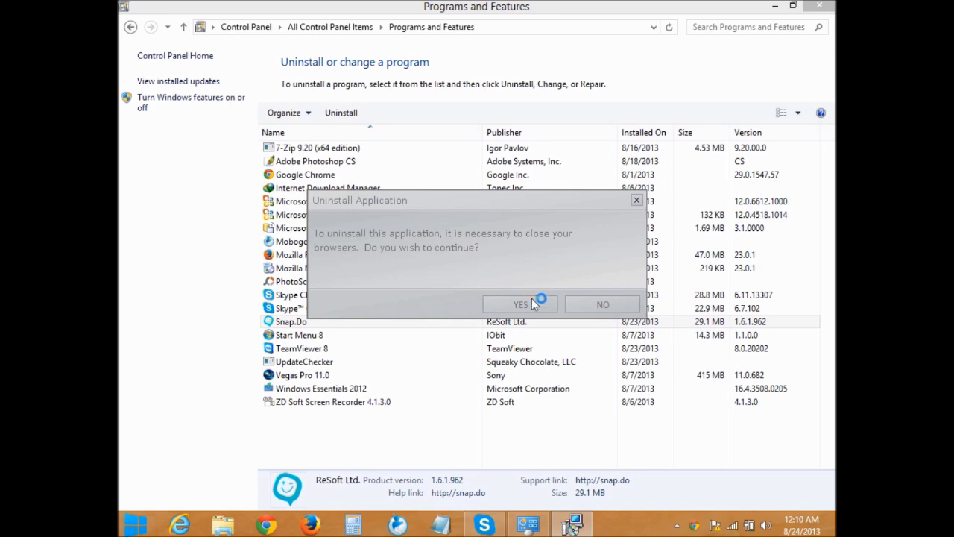
left_click(531, 301)
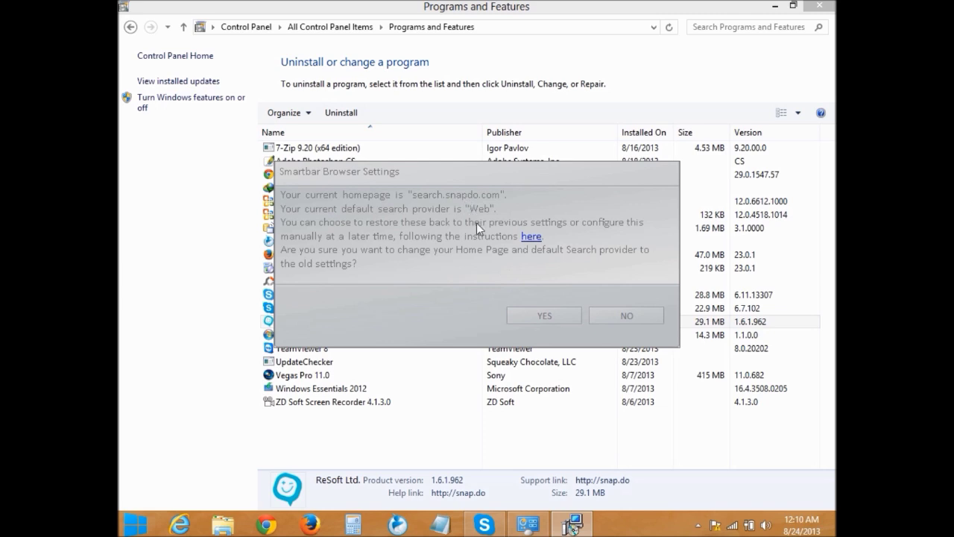
left_click(538, 312)
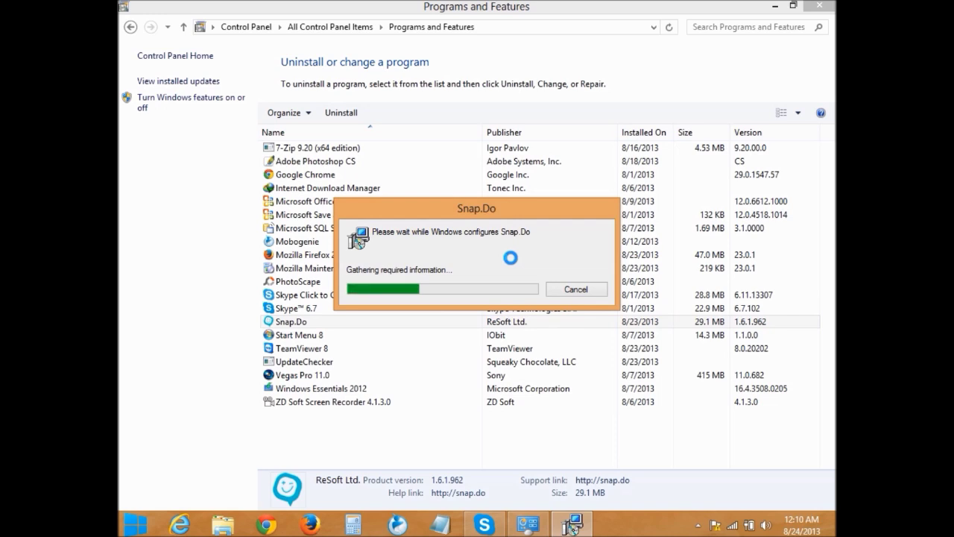
left_click(630, 530)
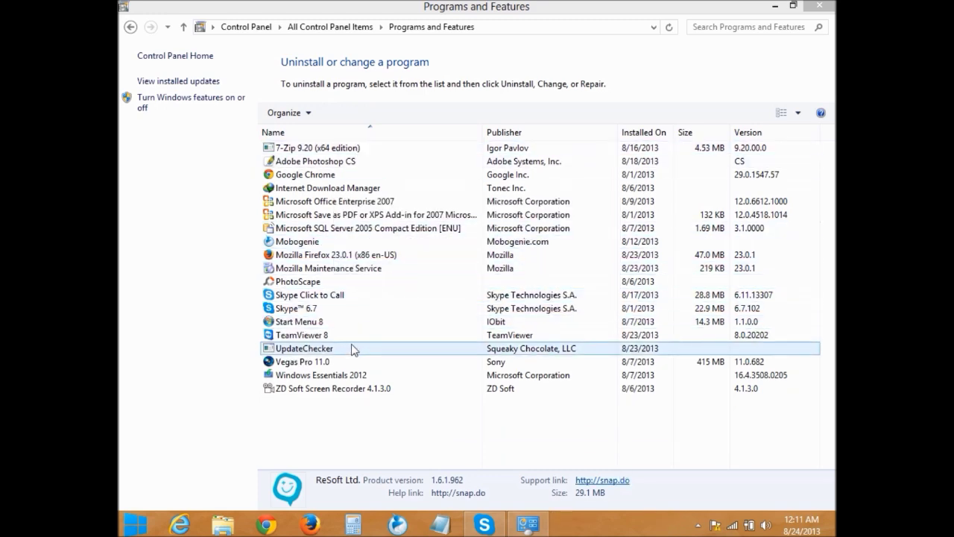
left_click(819, 9)
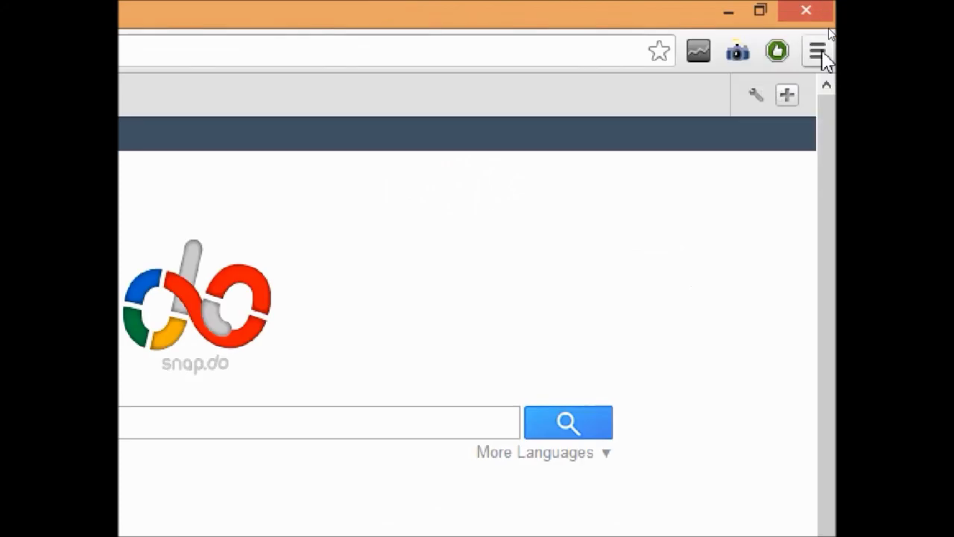
left_click(823, 56)
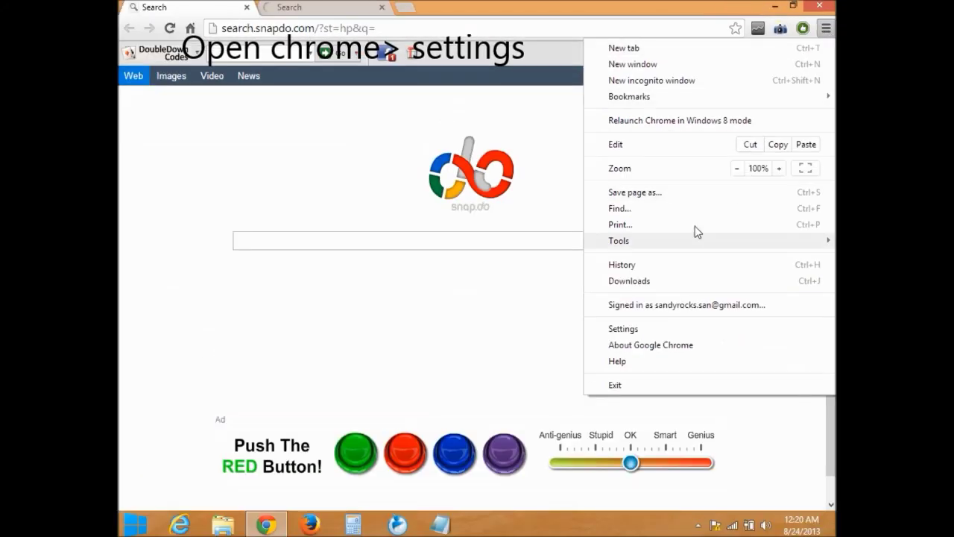
left_click(639, 328)
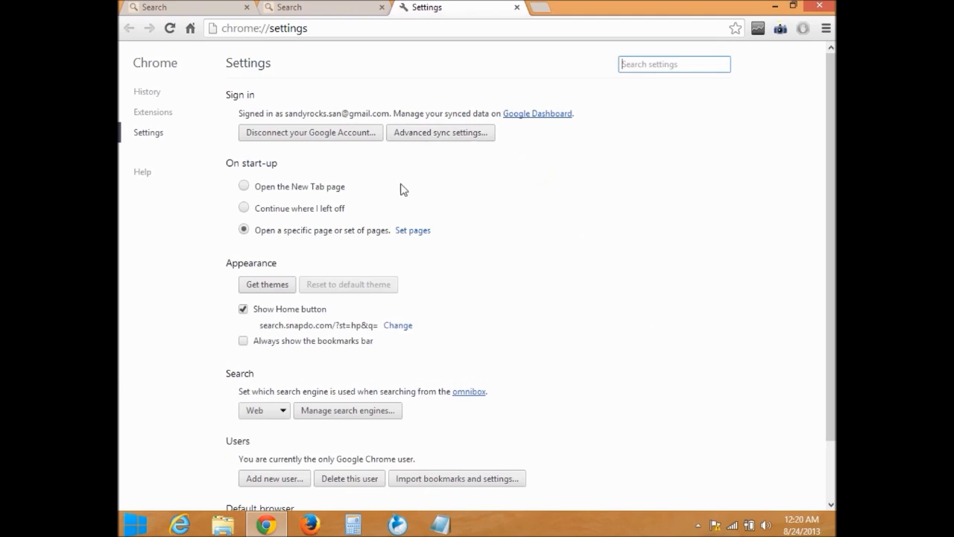
left_click(389, 325)
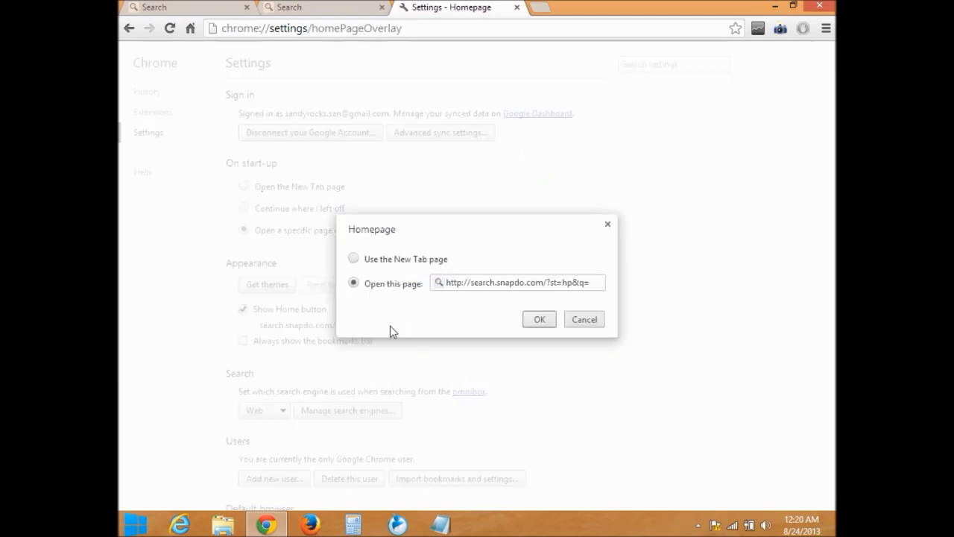
triple_click(495, 282)
type("www")
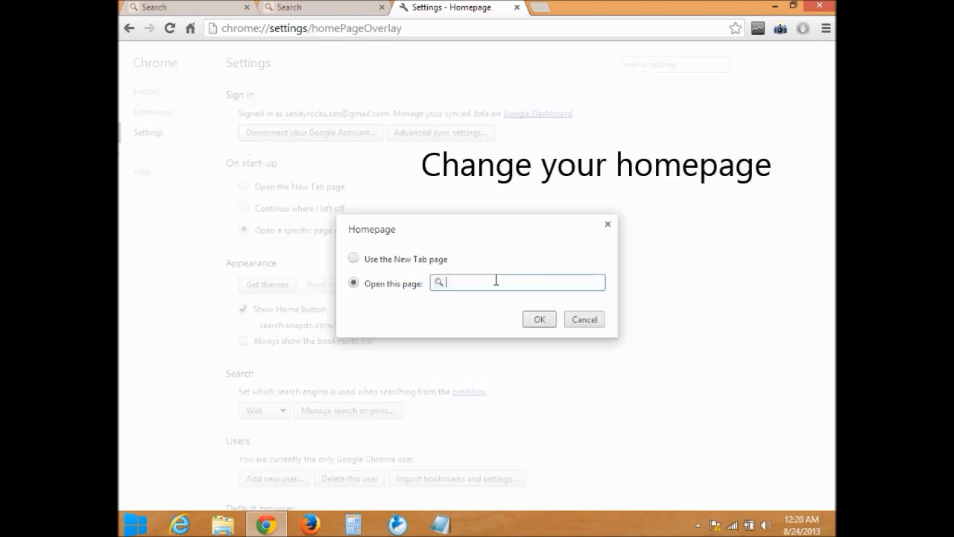
type(".google.com")
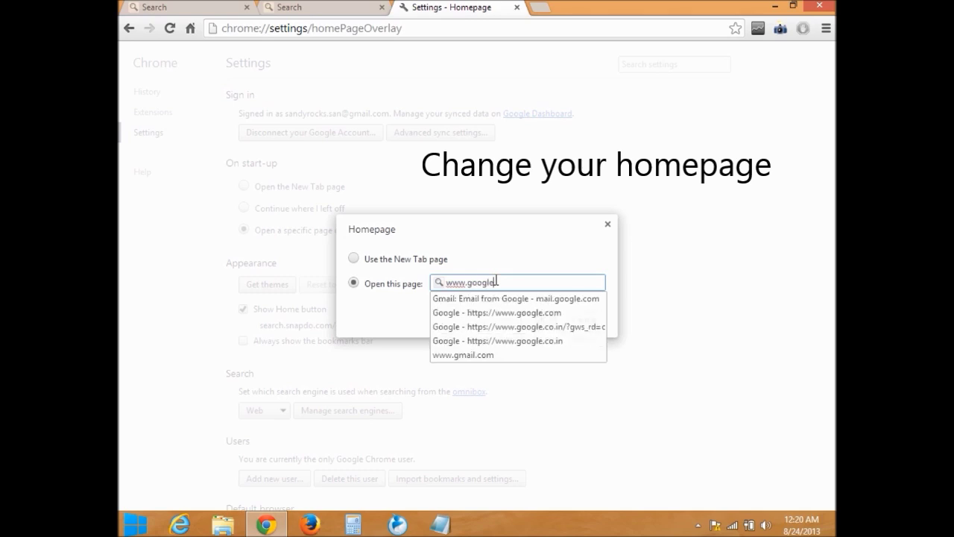
left_click(546, 320)
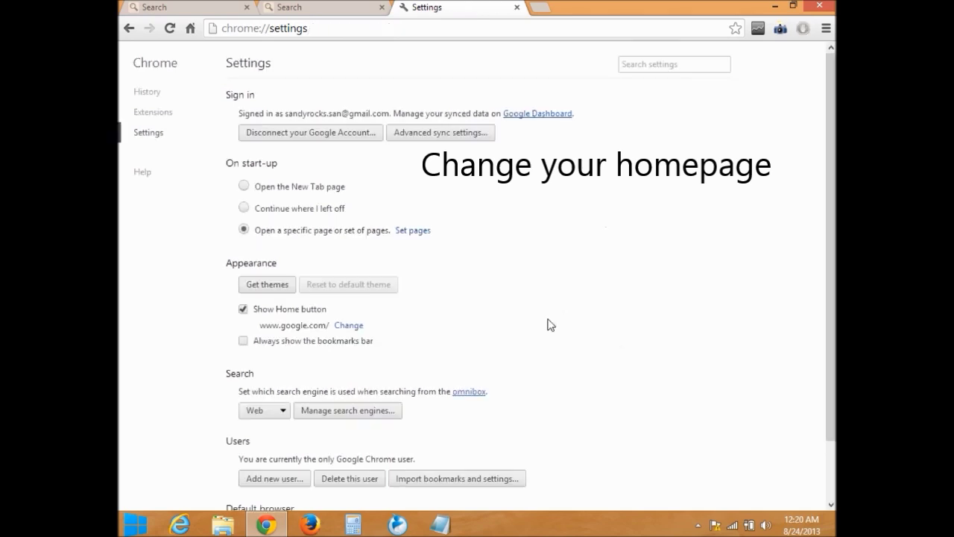
Remove the Snap.do search page from Chrome's set of startup pages and confirm the change.
left_click(414, 231)
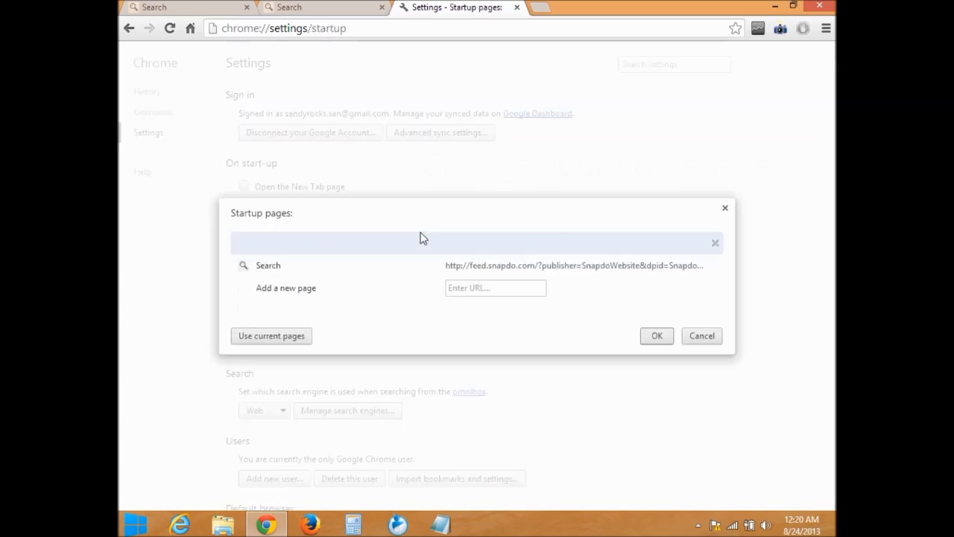
left_click(714, 265)
left_click(574, 326)
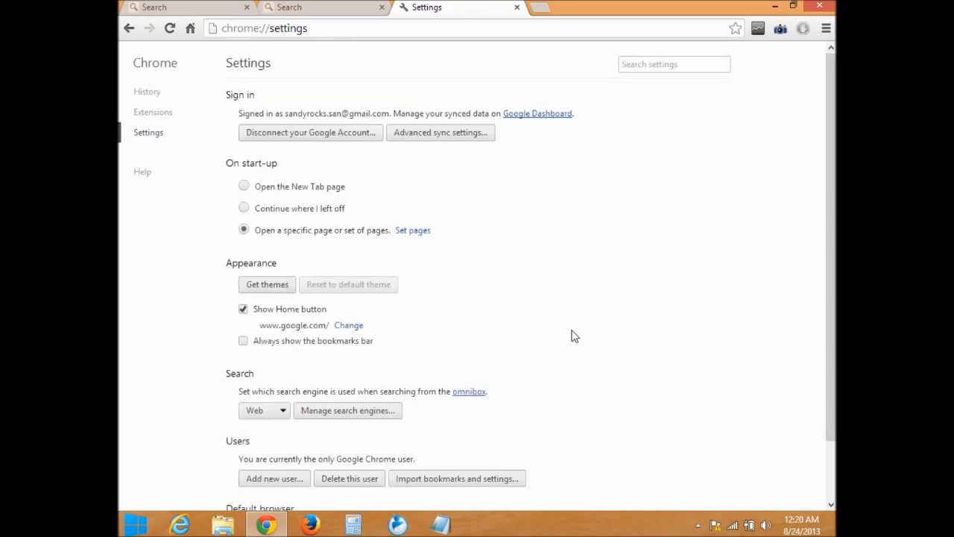
Set Google as the search engine used for omnibox searches in Chrome.
left_click_drag(829, 257, 829, 302)
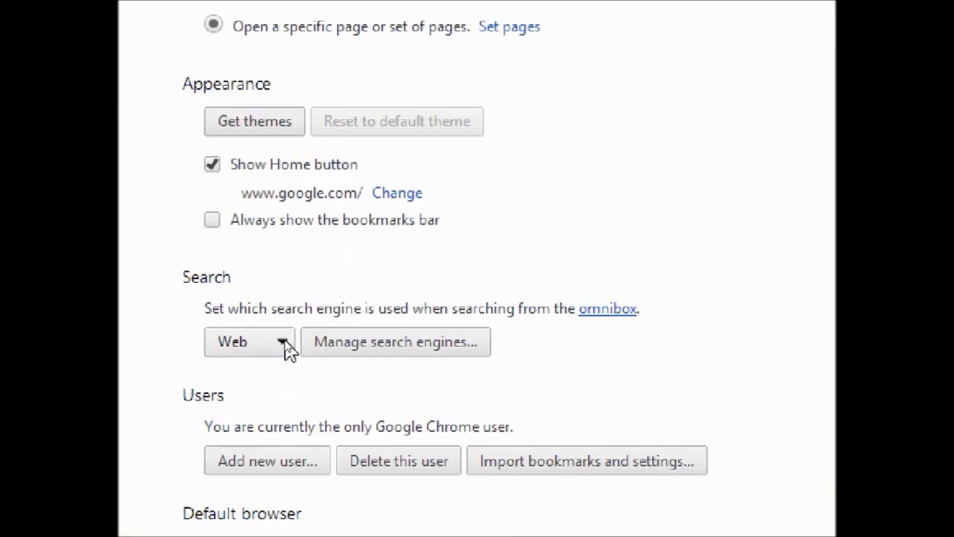
left_click(285, 344)
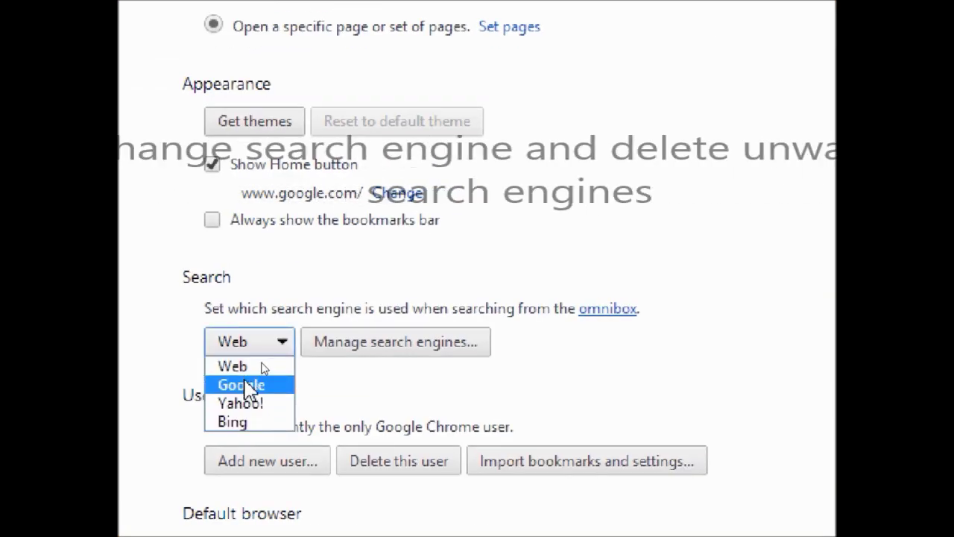
left_click(255, 388)
Delete Web and Yahoo! from Chrome's default search engines and blekko through Online Computer from the other engines, keeping alexa.com.
left_click(373, 346)
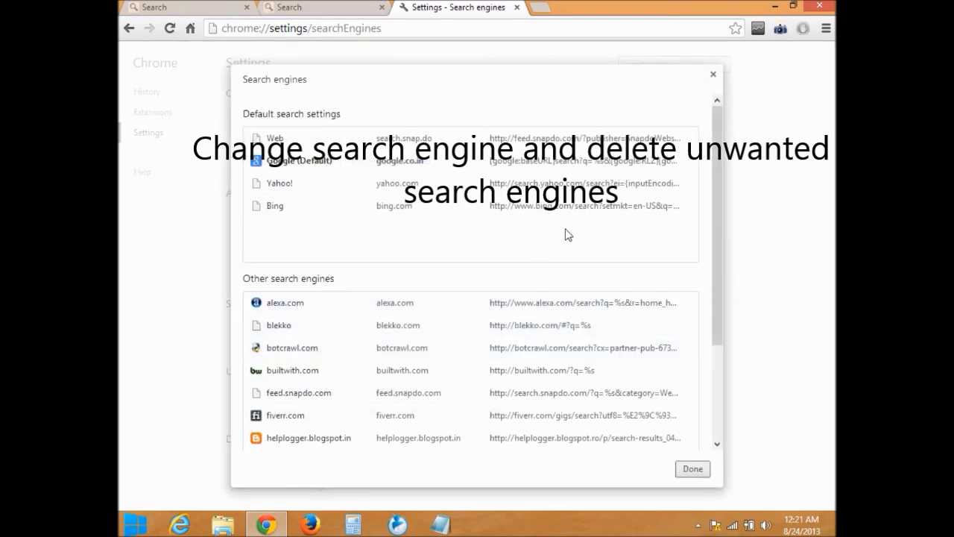
left_click(689, 139)
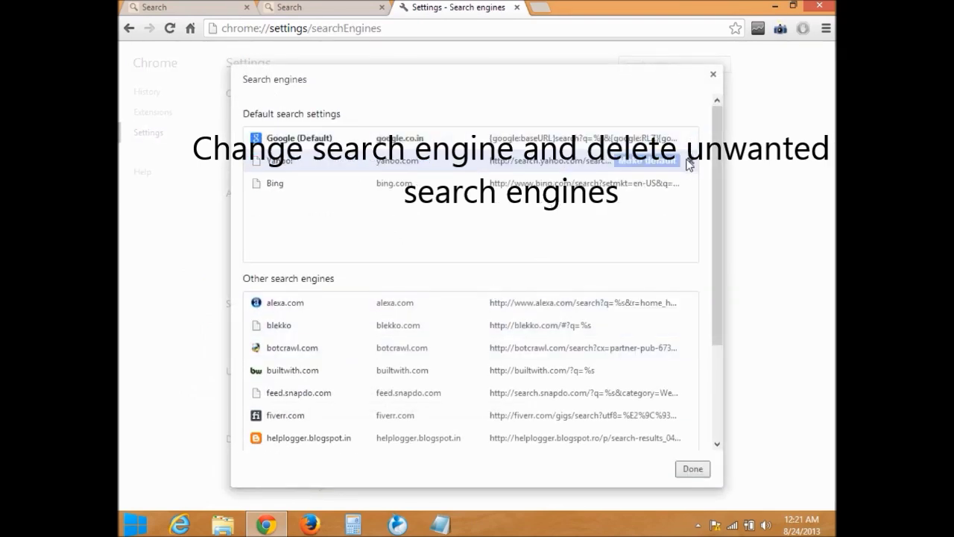
left_click(689, 161)
left_click(690, 326)
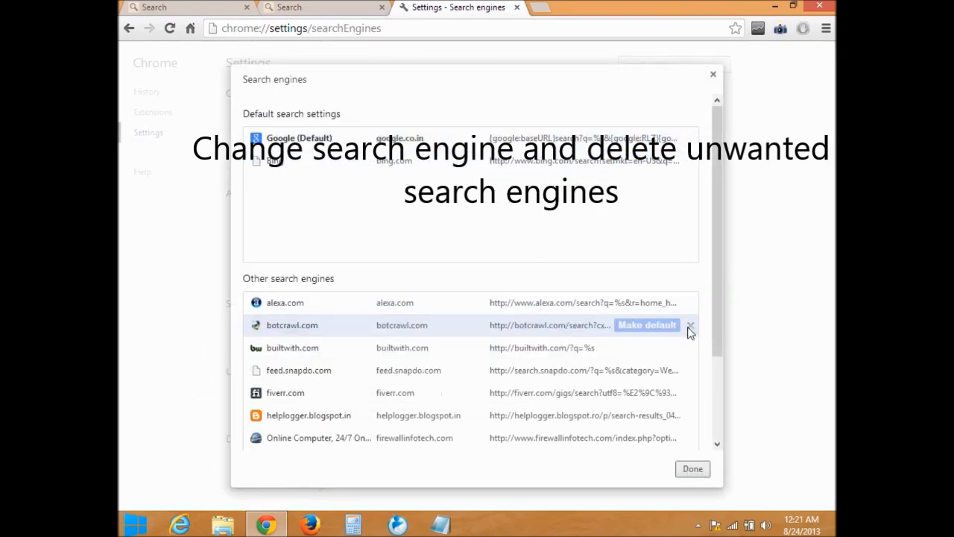
left_click(689, 325)
left_click(689, 326)
left_click(689, 325)
left_click(689, 326)
left_click(689, 326)
left_click(689, 325)
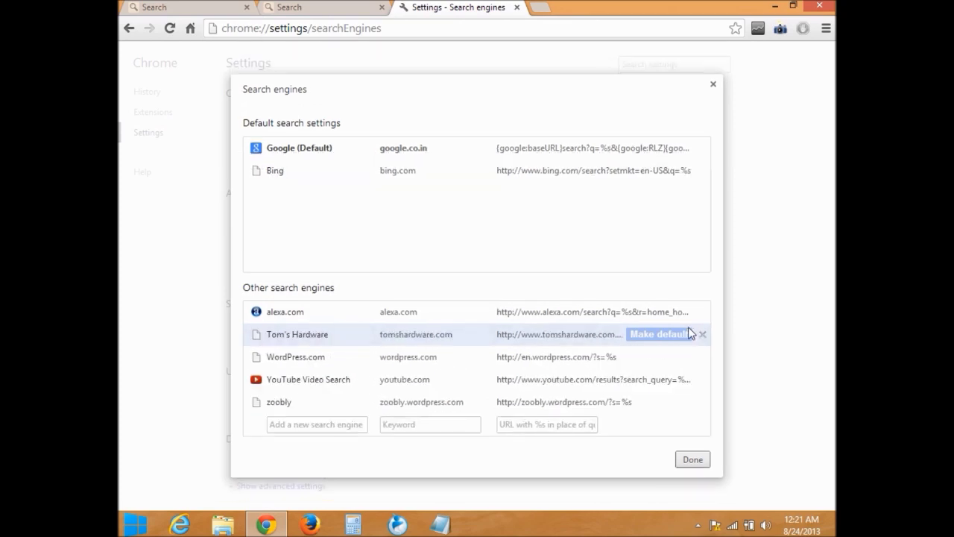
left_click(693, 468)
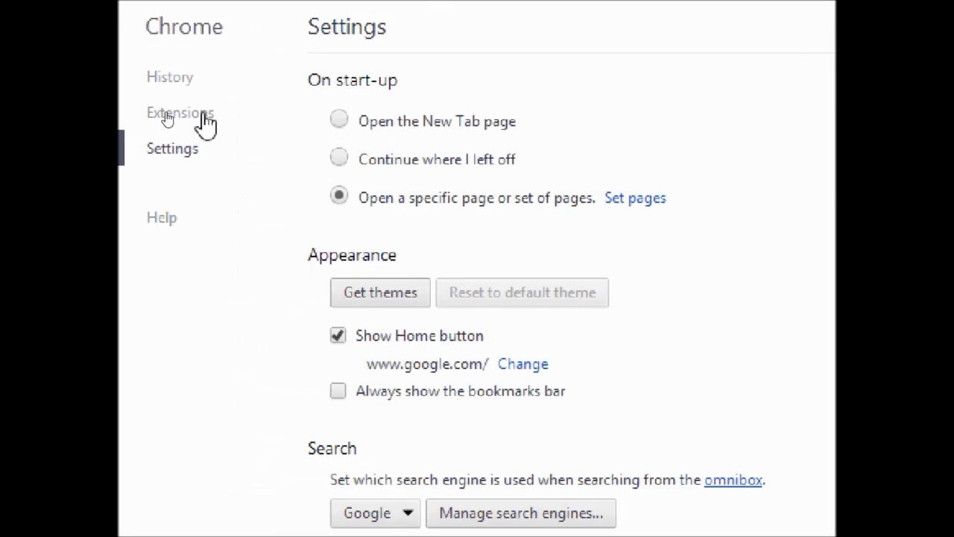
Remove the DDPC and Free Smileys & Emoticons extensions from Chrome, confirming each removal, and close the extensions page.
left_click(203, 116)
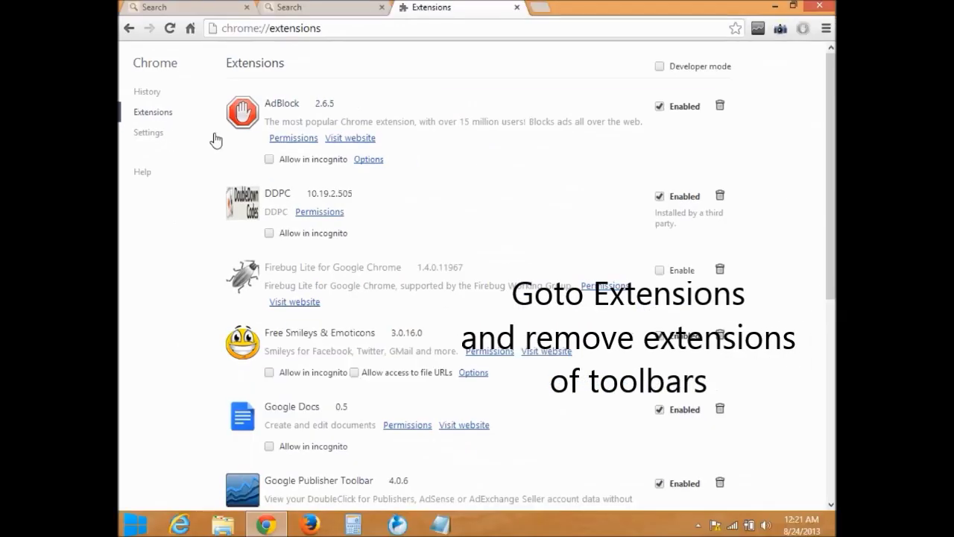
left_click(720, 195)
left_click(493, 155)
left_click(720, 261)
left_click(503, 156)
mouse_move(828, 211)
left_mouse_down()
mouse_move(833, 368)
mouse_move(826, 200)
left_mouse_up()
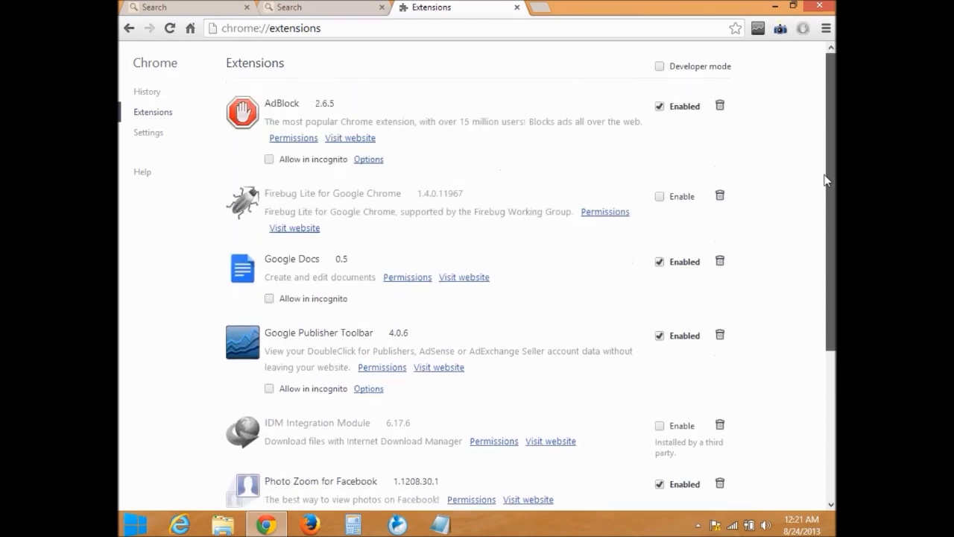
left_click(516, 8)
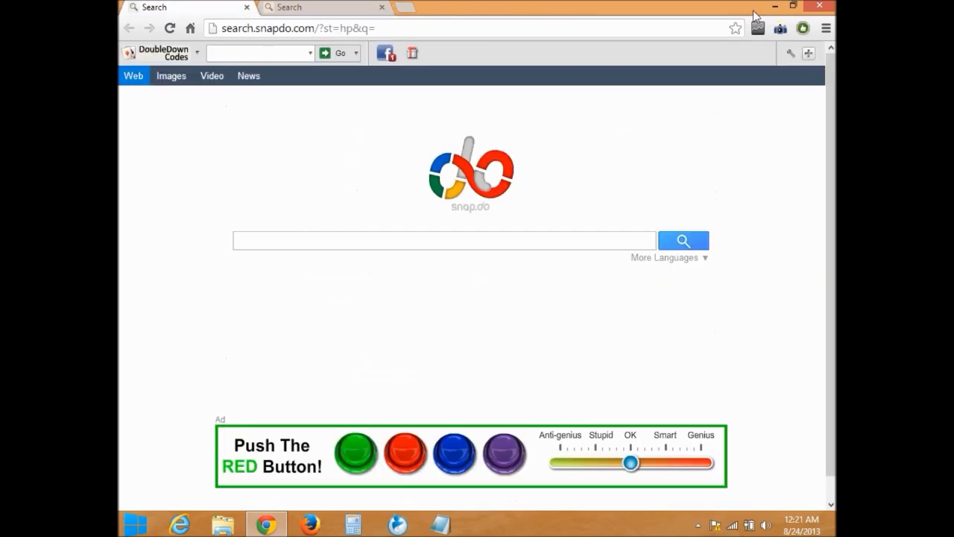
Restart Chrome to check which page it opens on start-up, and close it again.
left_click(819, 7)
left_click(257, 526)
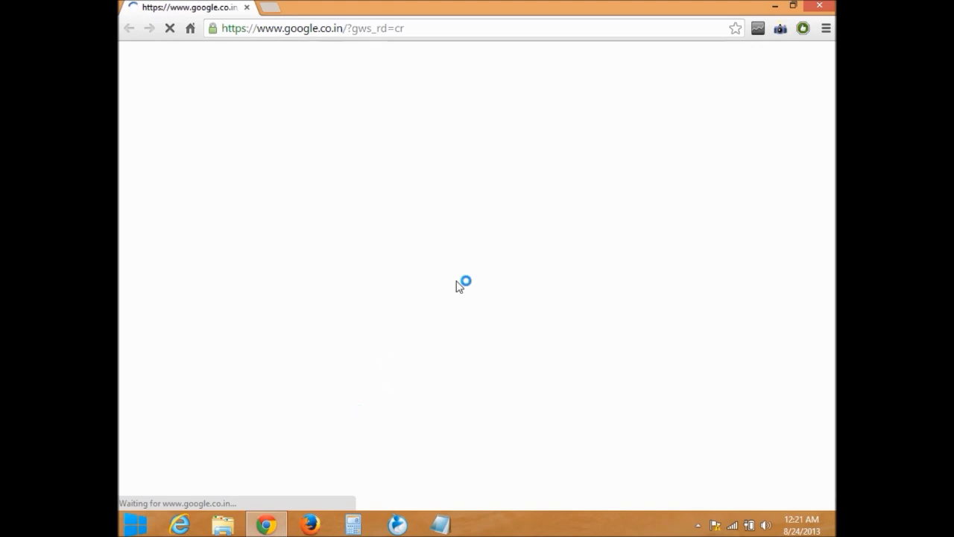
left_click(819, 6)
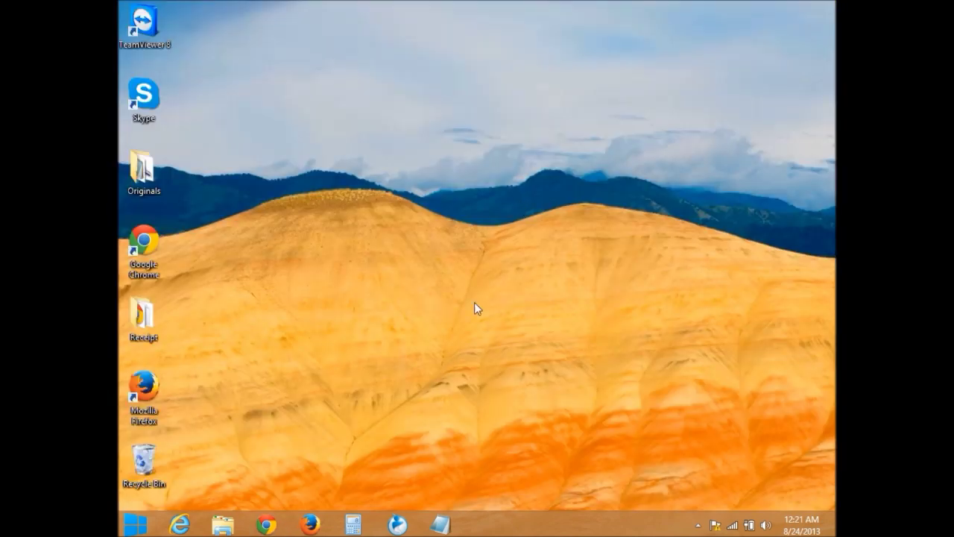
Switch to Mozilla Firefox, check which page a new tab loads, and close that tab.
left_click(320, 530)
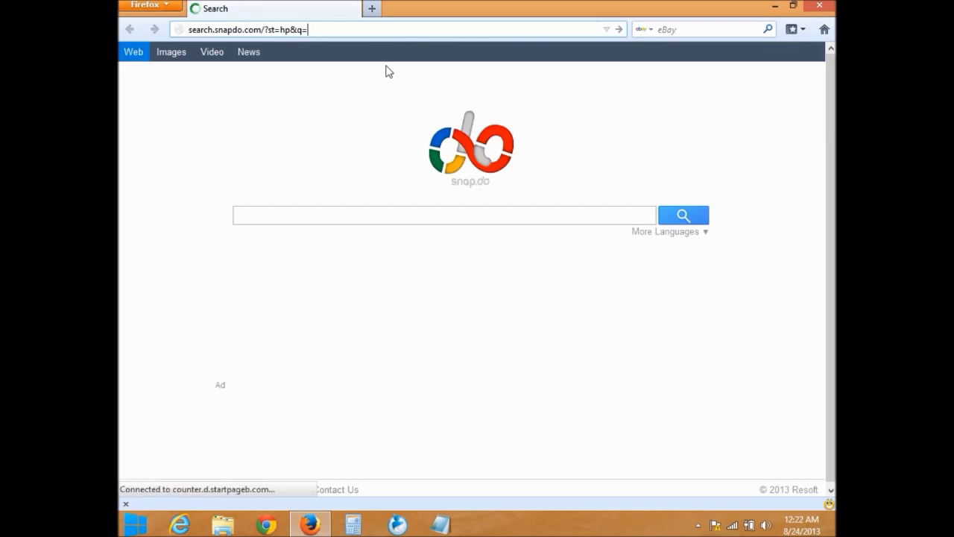
left_click(371, 9)
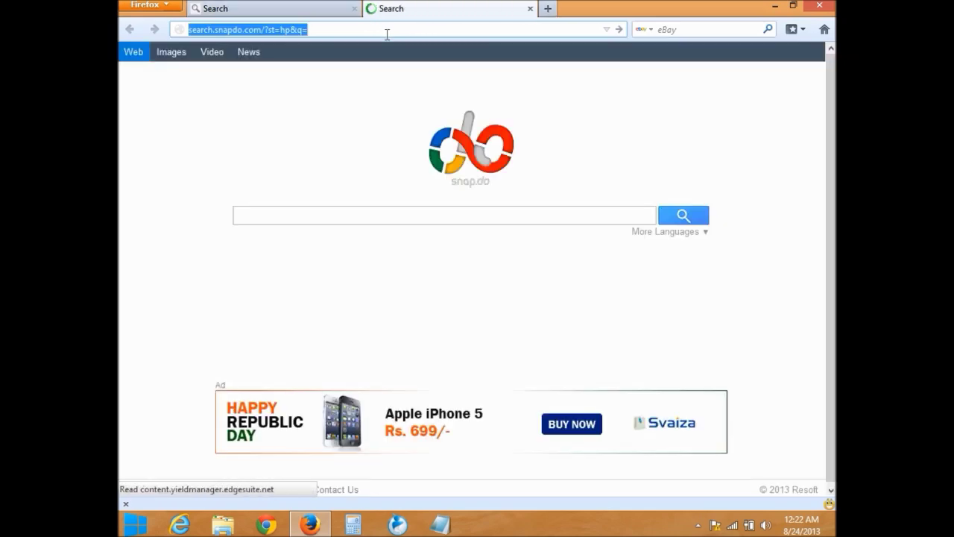
left_click(530, 9)
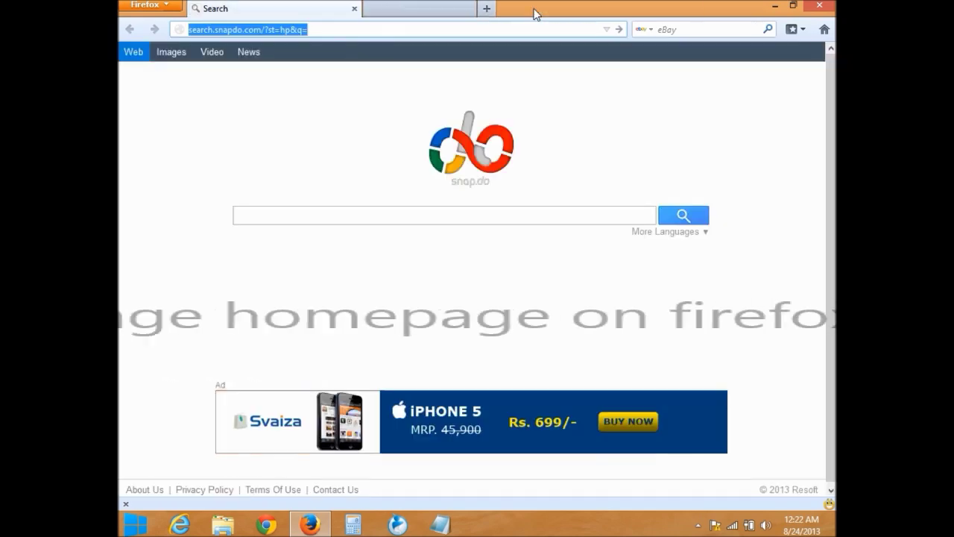
left_click(172, 4)
left_click(277, 95)
left_click(515, 205)
key("BackSpace")
key("BackSpace")
key("BackSpace")
key("BackSpace")
key("BackSpace")
key("BackSpace")
key("BackSpace")
key("BackSpace")
key("BackSpace")
key("BackSpace")
key("BackSpace")
key("BackSpace")
key("BackSpace")
key("BackSpace")
key("BackSpace")
key("BackSpace")
key("BackSpace")
key("BackSpace")
key("BackSpace")
key("BackSpace")
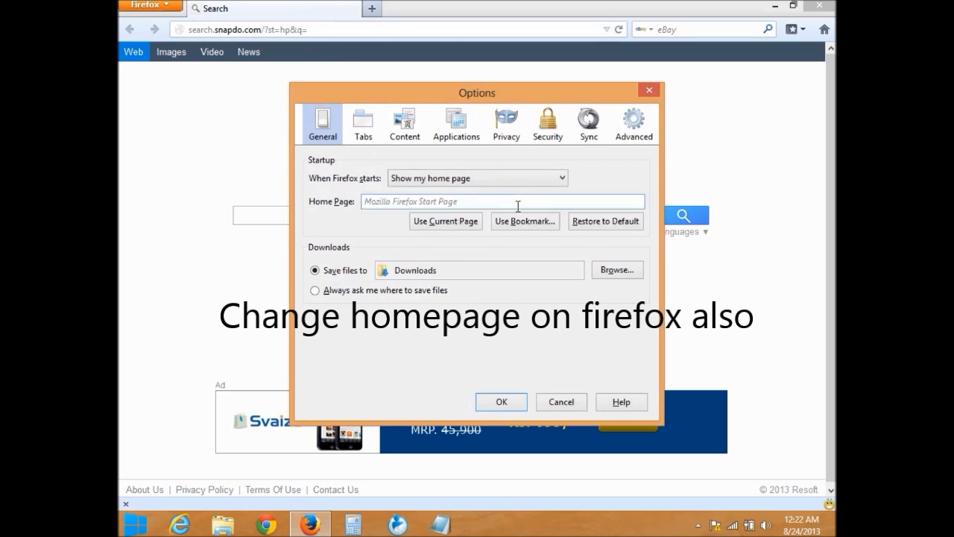
type("www.google.com")
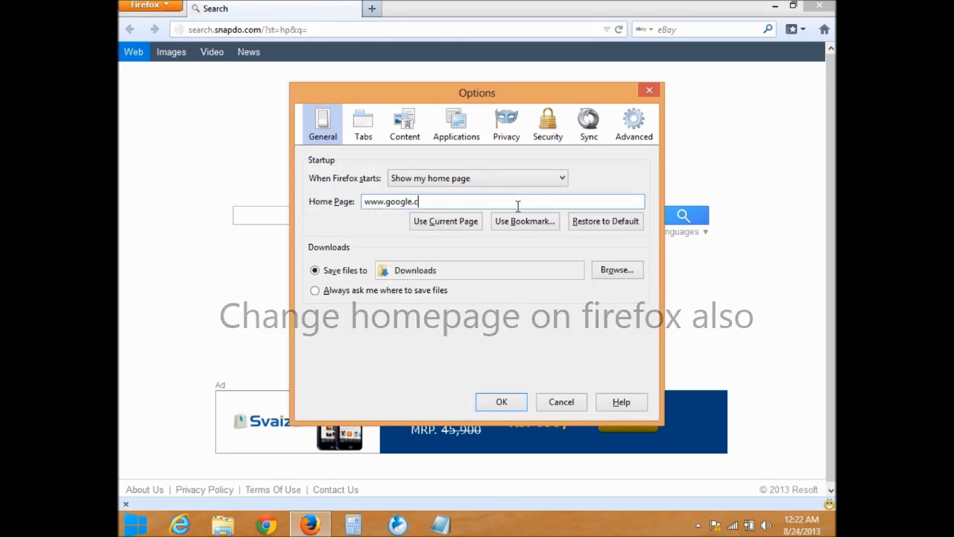
left_click(502, 401)
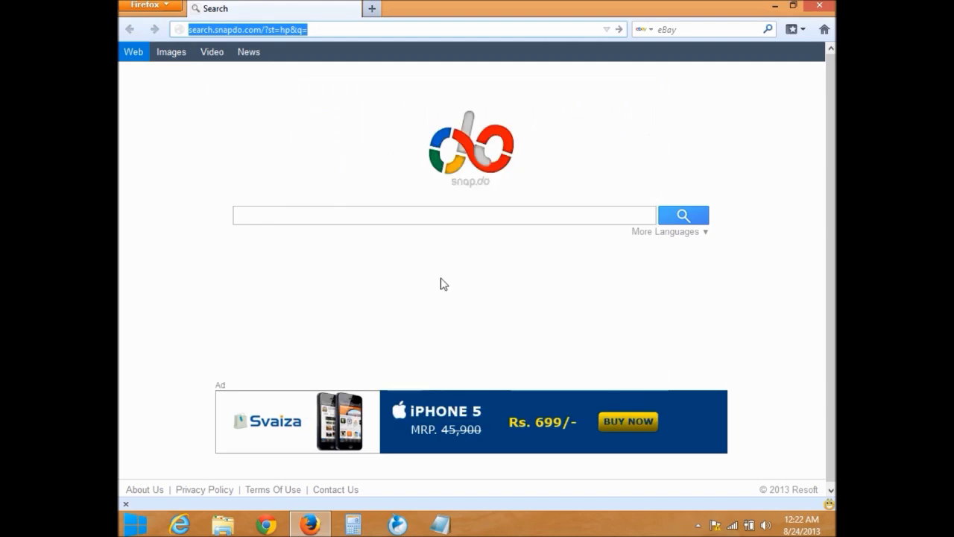
Disable and remove the SmileysWeLove extension from Firefox's add-ons.
left_click(146, 5)
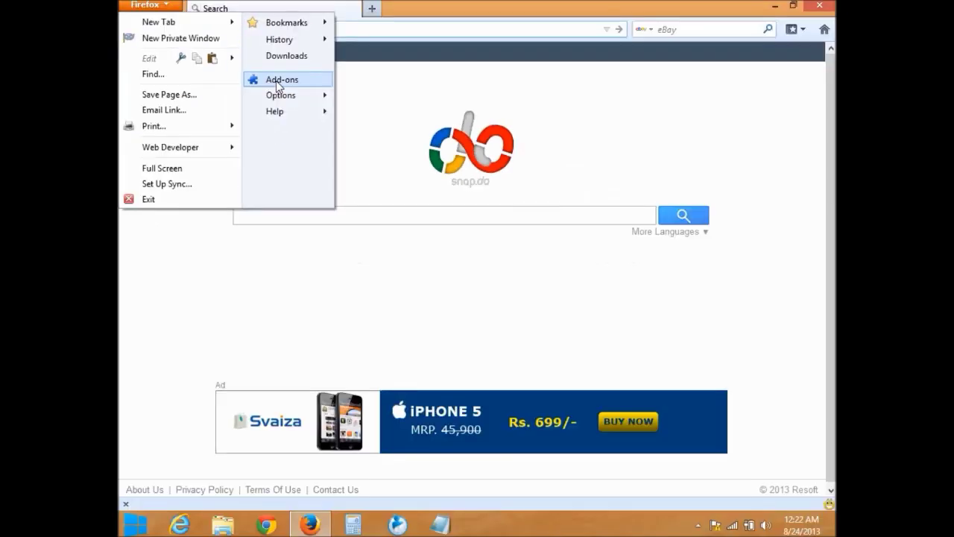
left_click(277, 80)
left_click(204, 137)
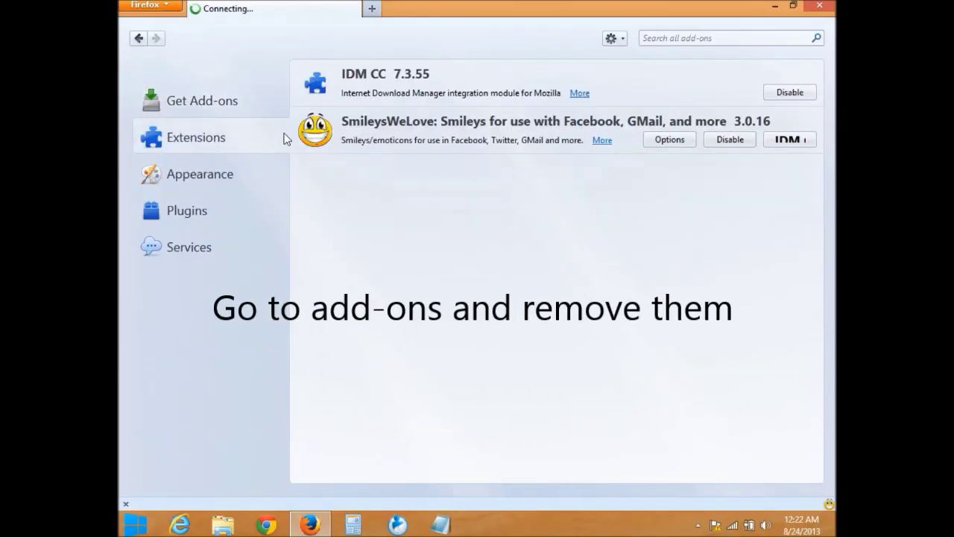
left_click(734, 141)
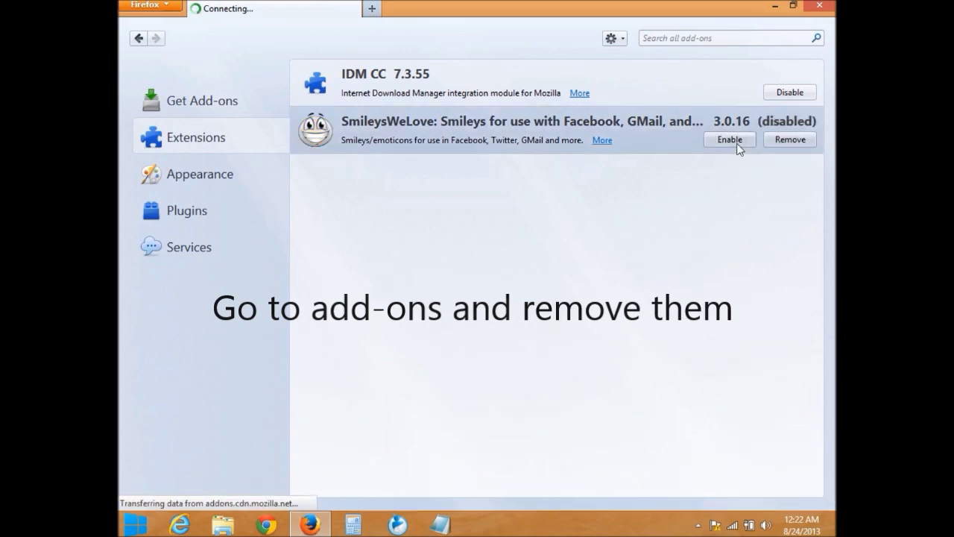
left_click(792, 141)
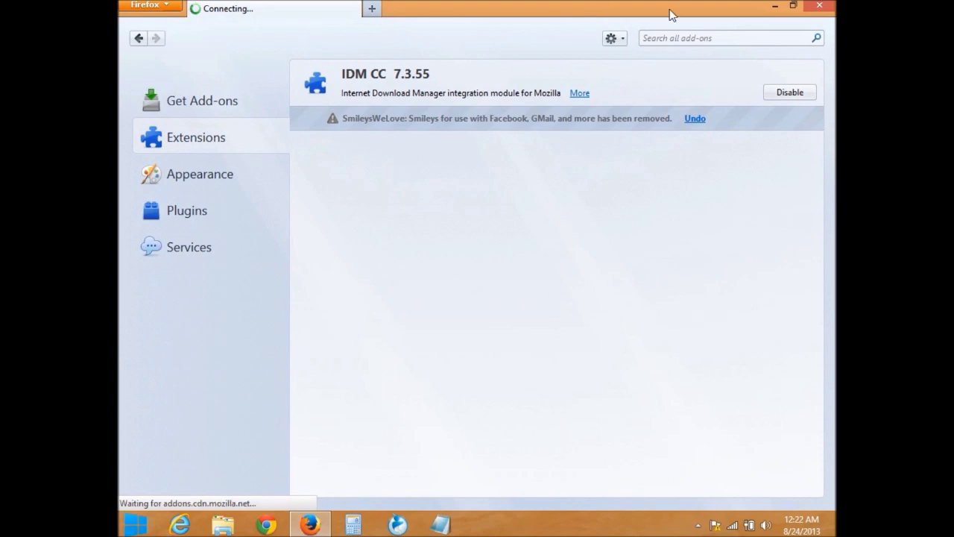
Restart Firefox to check its home page and open a new tab.
left_click(826, 5)
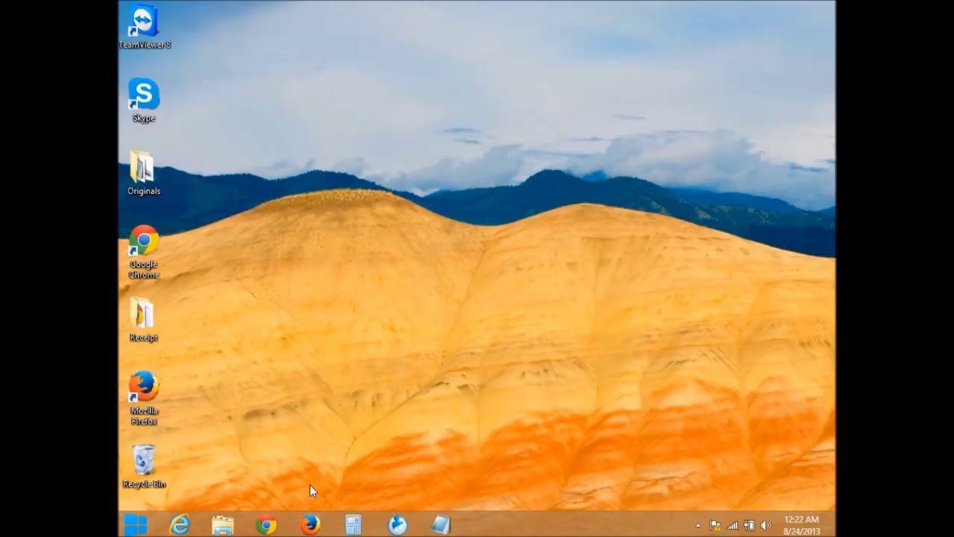
left_click(310, 524)
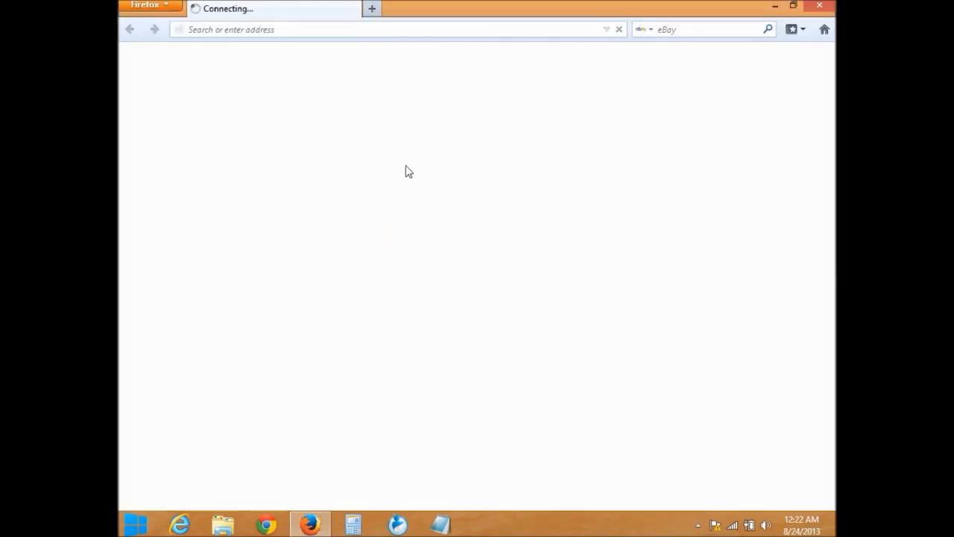
left_click(371, 9)
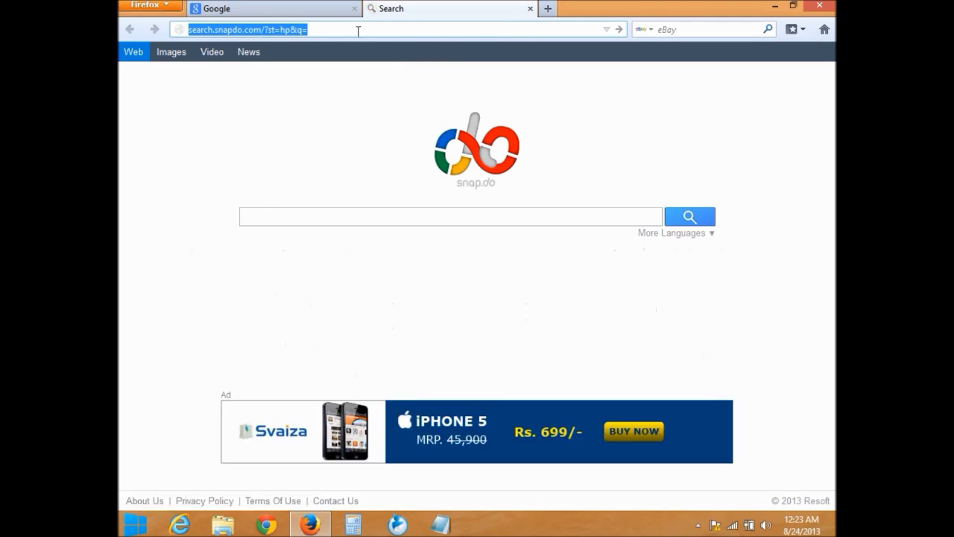
Load about:config in the new tab and accept the warning about advanced settings.
key("BackSpace")
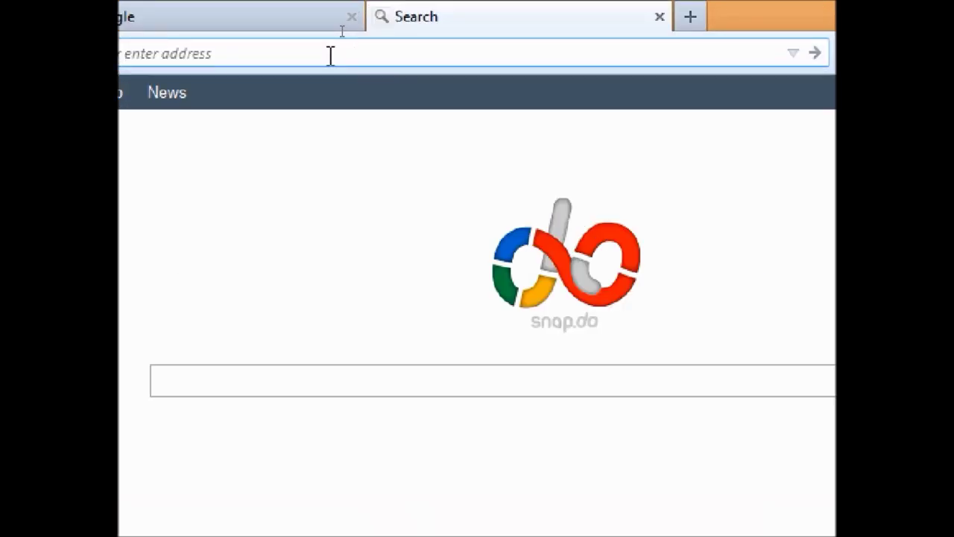
type("abou")
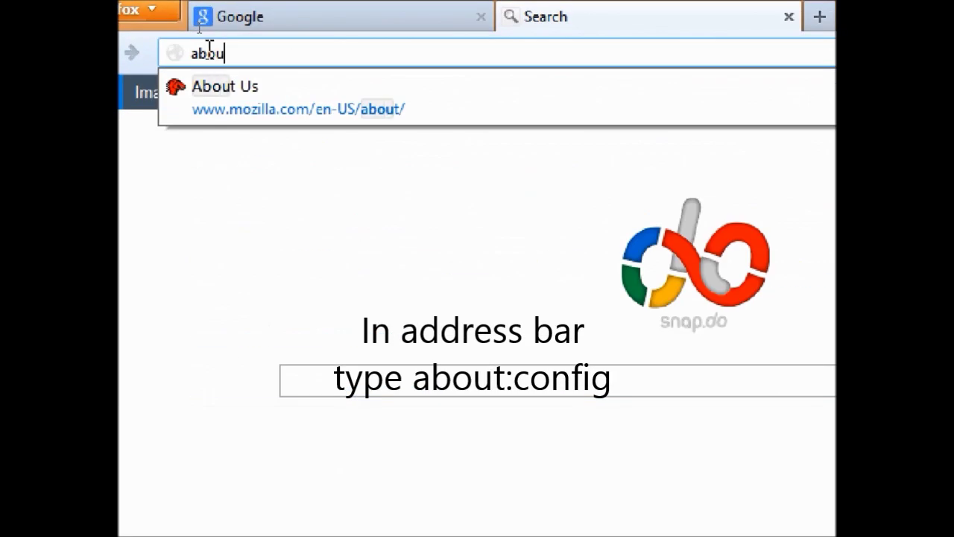
type("t:co")
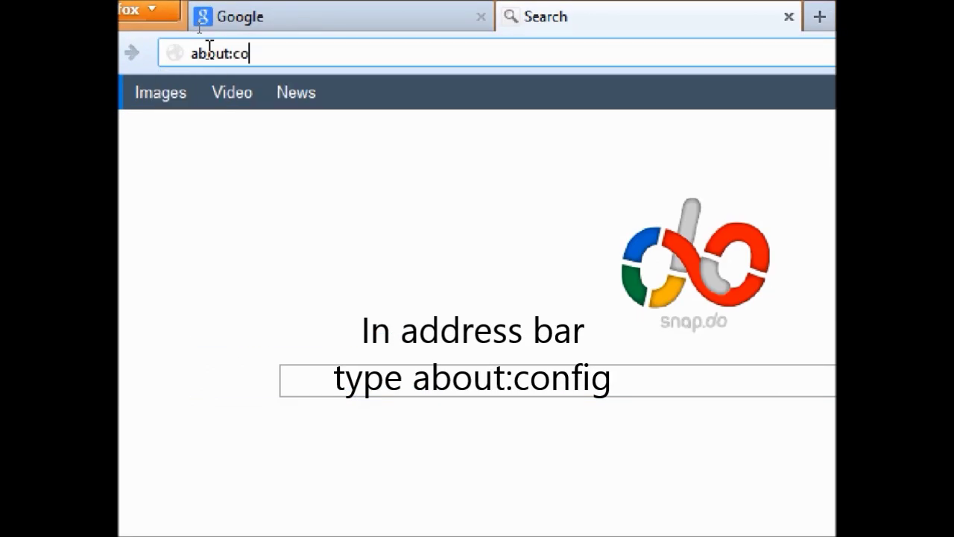
type("nfig")
key("Return")
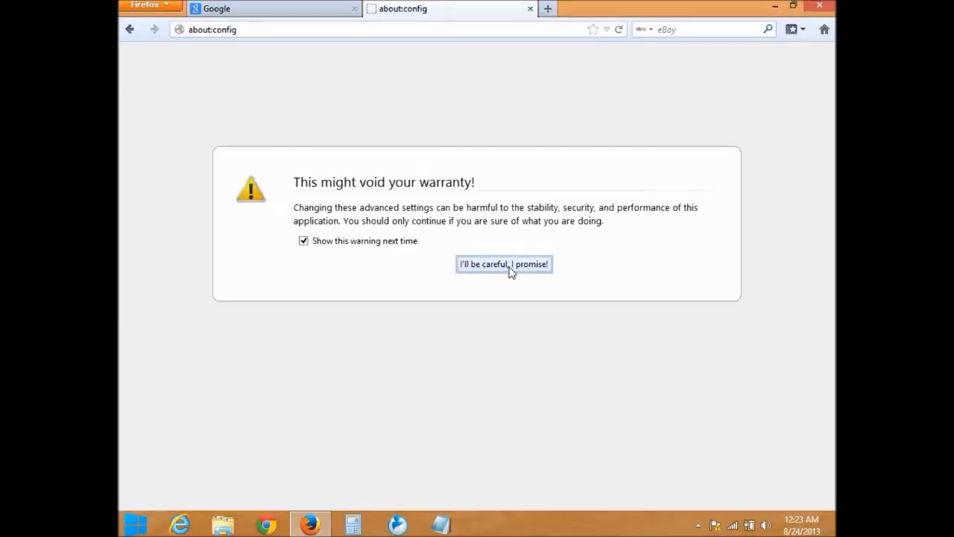
left_click(510, 270)
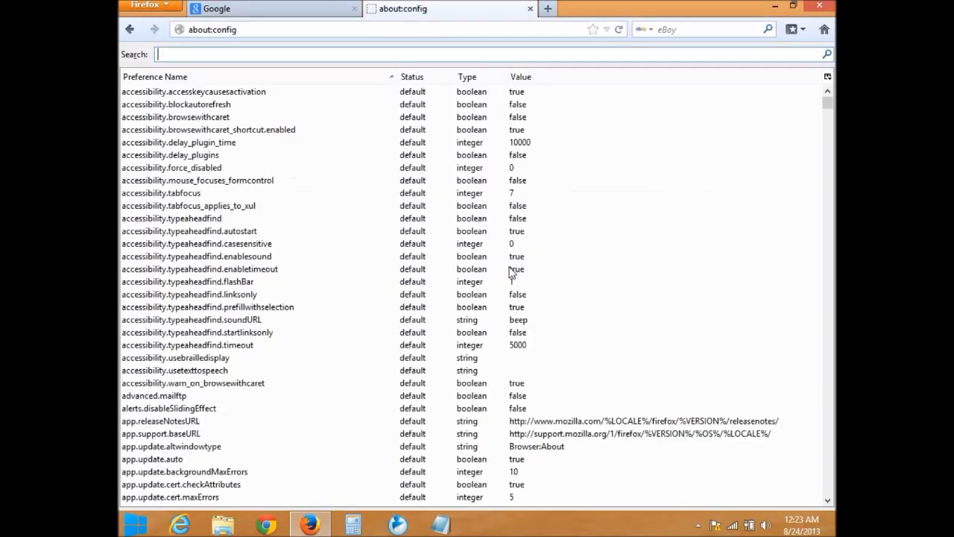
Filter the preferences by newtab and reset browser.newtab.url to its default.
left_click(307, 55)
type("newtab")
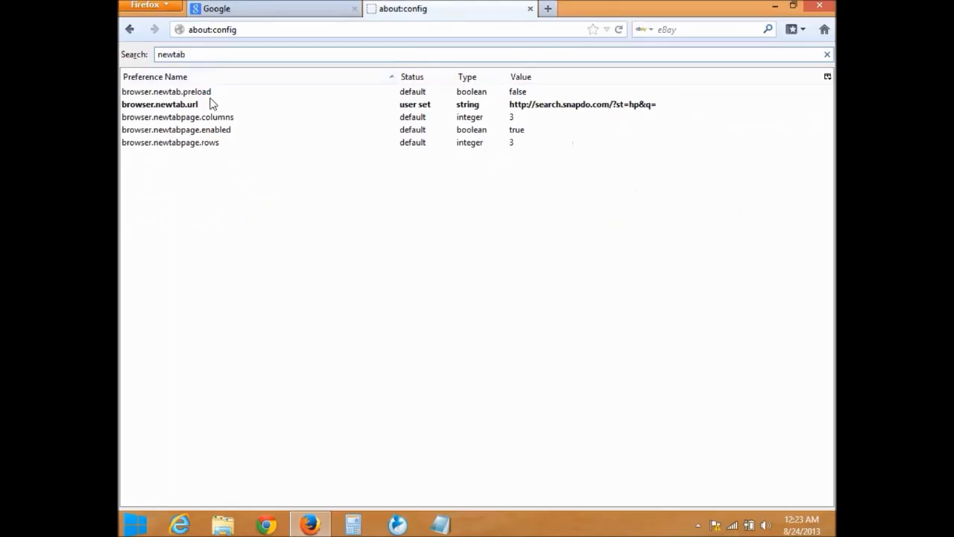
right_click(467, 106)
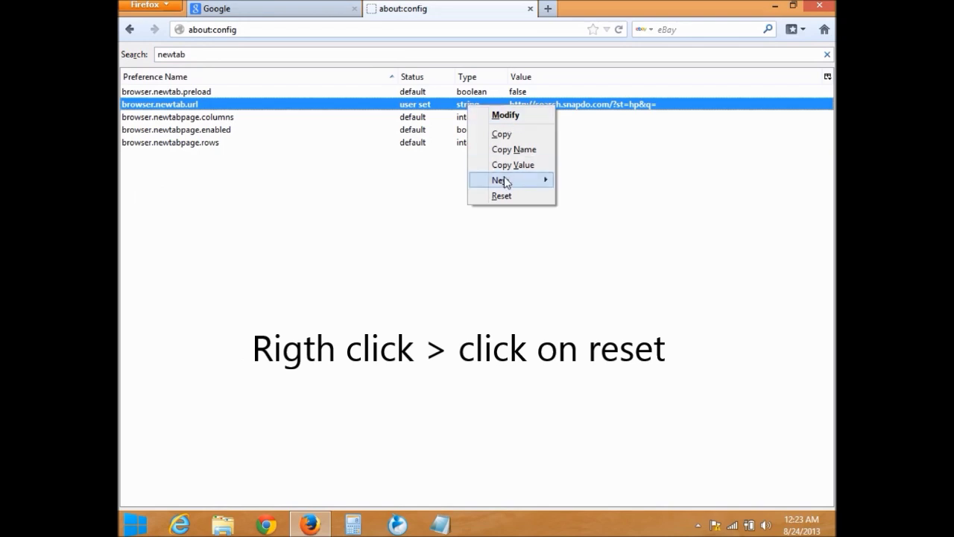
left_click(502, 194)
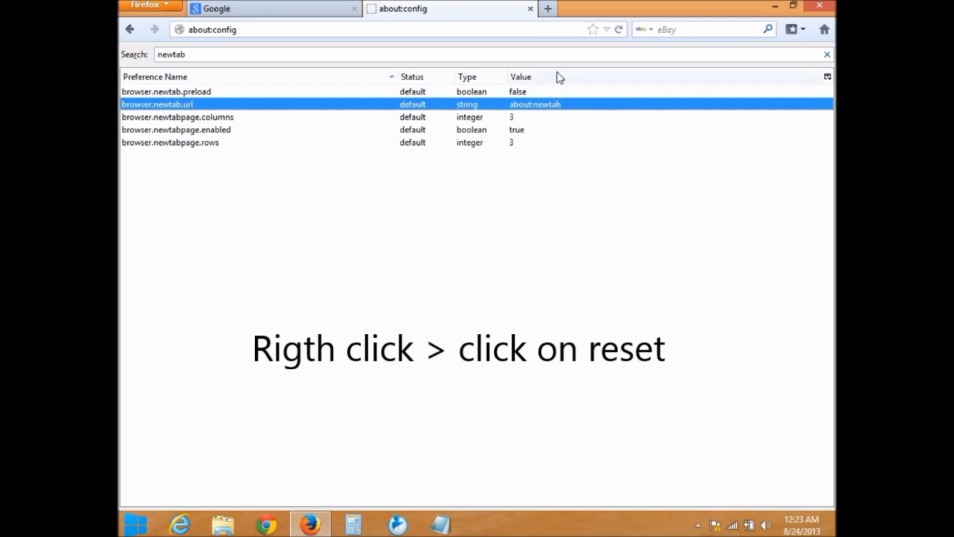
Set Firefox's search engine to Google and close the browser with both tabs.
left_click(650, 32)
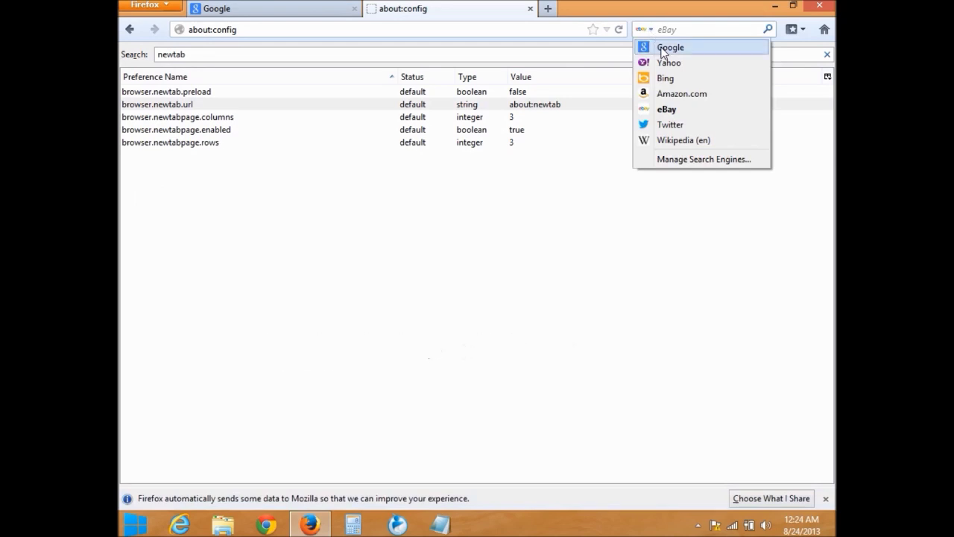
left_click(660, 46)
left_click(819, 7)
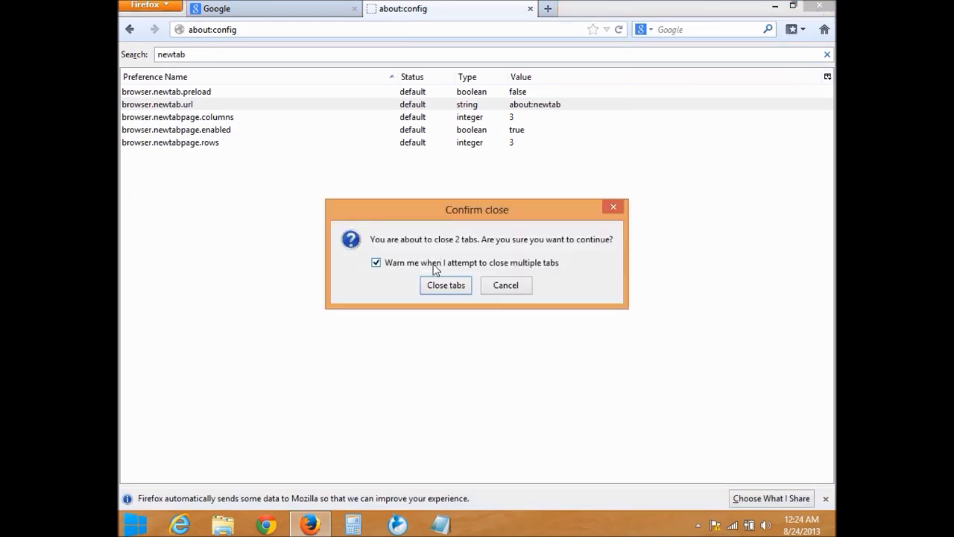
left_click(445, 283)
Reopen Firefox to check its home page and a new tab, and close the browser with all tabs.
left_click(309, 524)
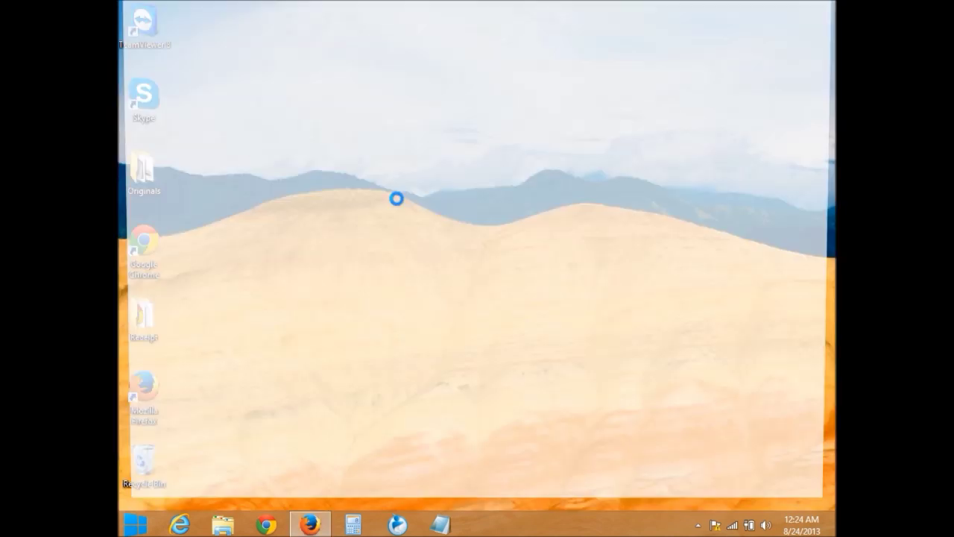
left_click(372, 9)
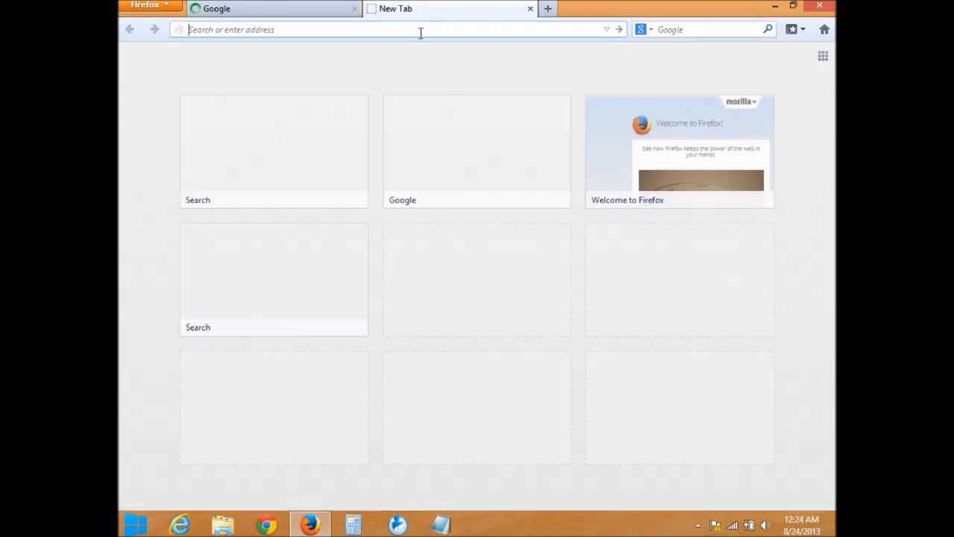
left_click(819, 8)
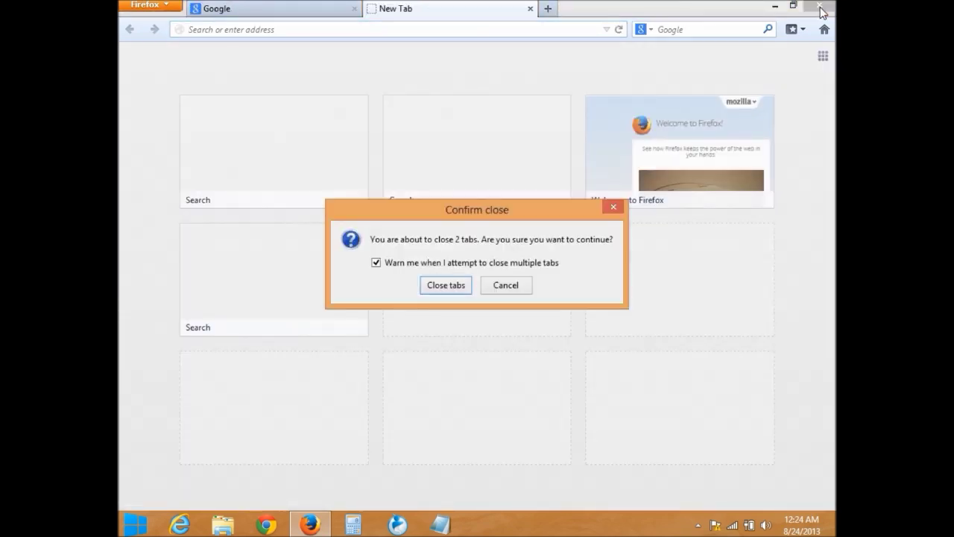
left_click(444, 286)
left_click(179, 526)
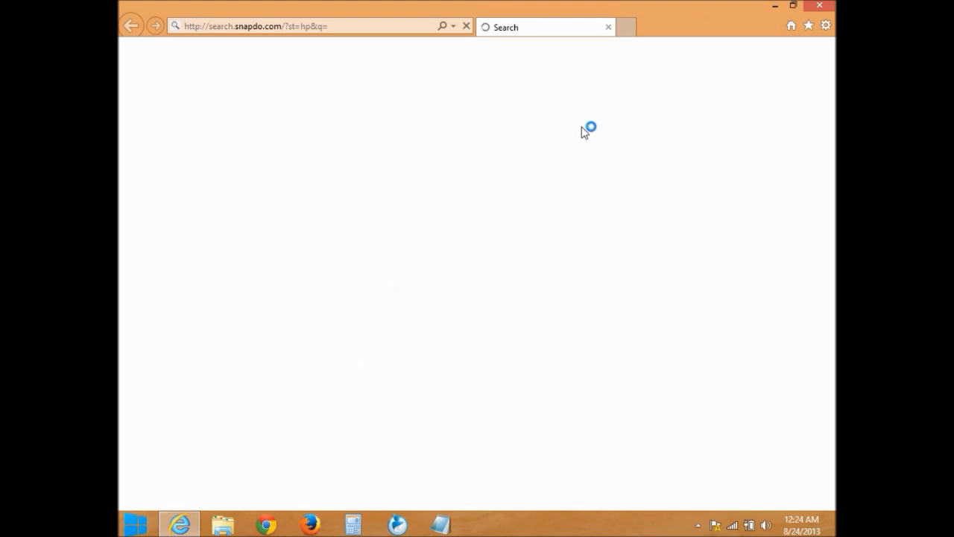
left_click(825, 25)
left_click(717, 193)
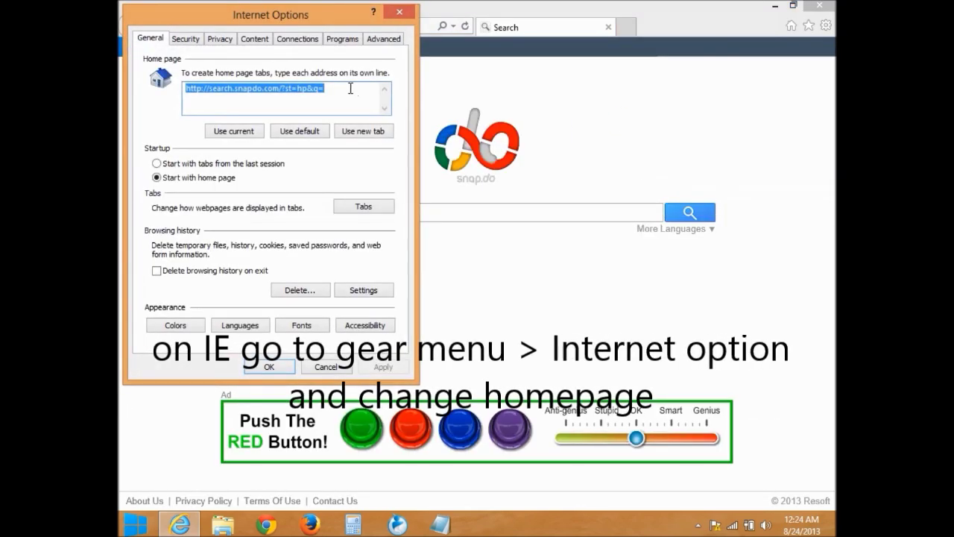
key("Delete")
type("www.goo")
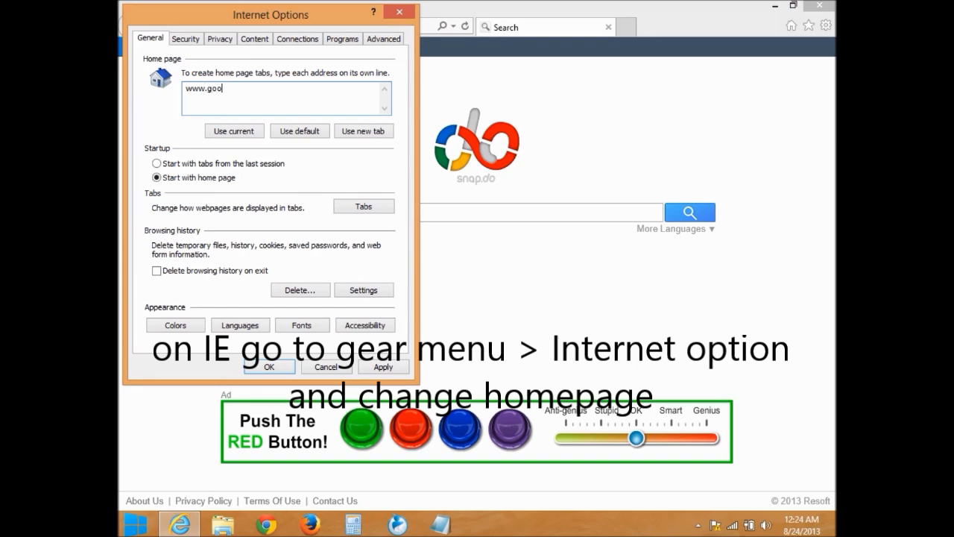
type("gle.com/")
left_click(383, 366)
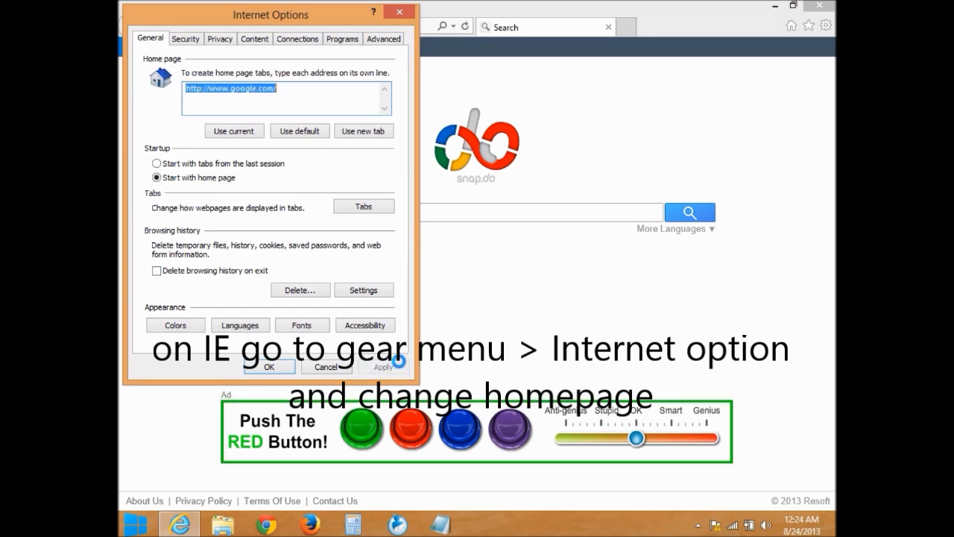
left_click(269, 366)
key("alt+F4")
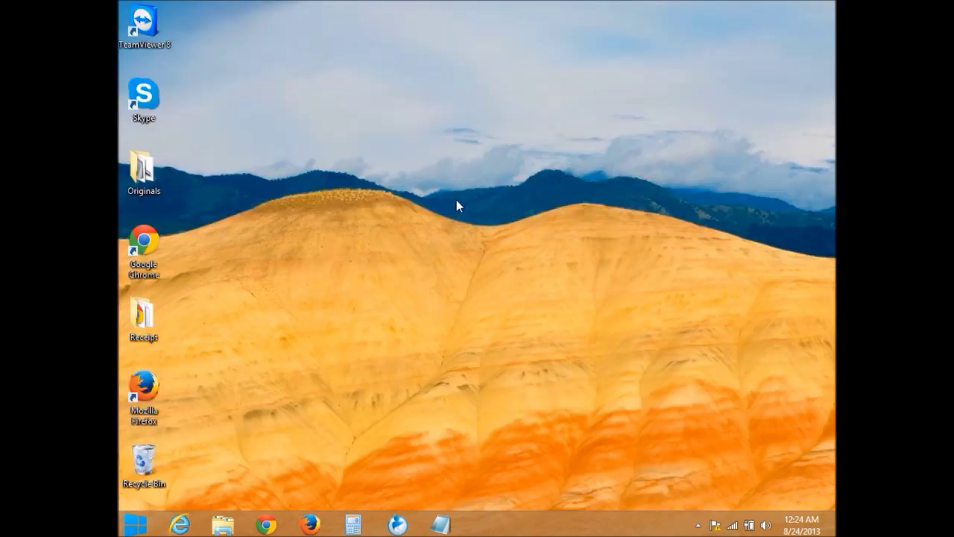
Reopen Internet Explorer to check its home page, close it and refresh the desktop.
left_click(189, 525)
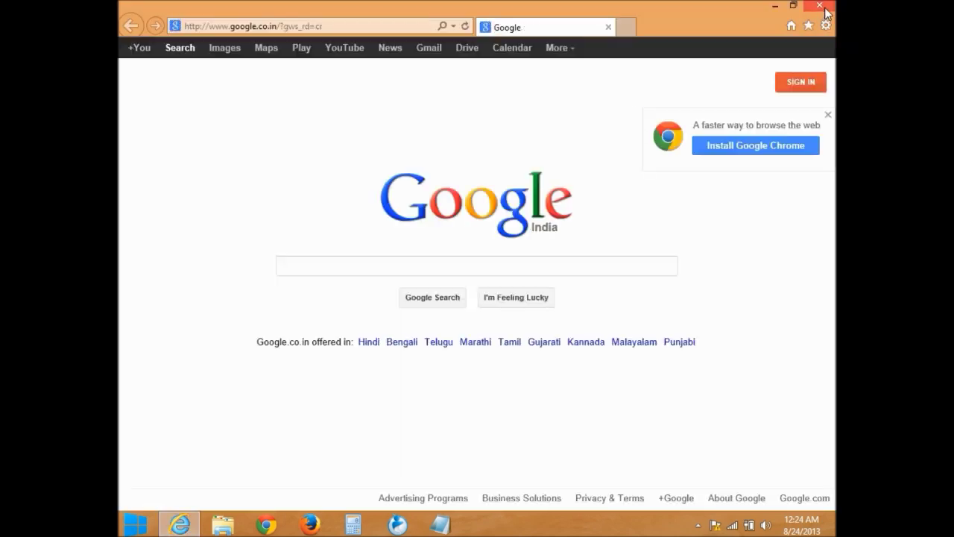
left_click(820, 6)
right_click(540, 128)
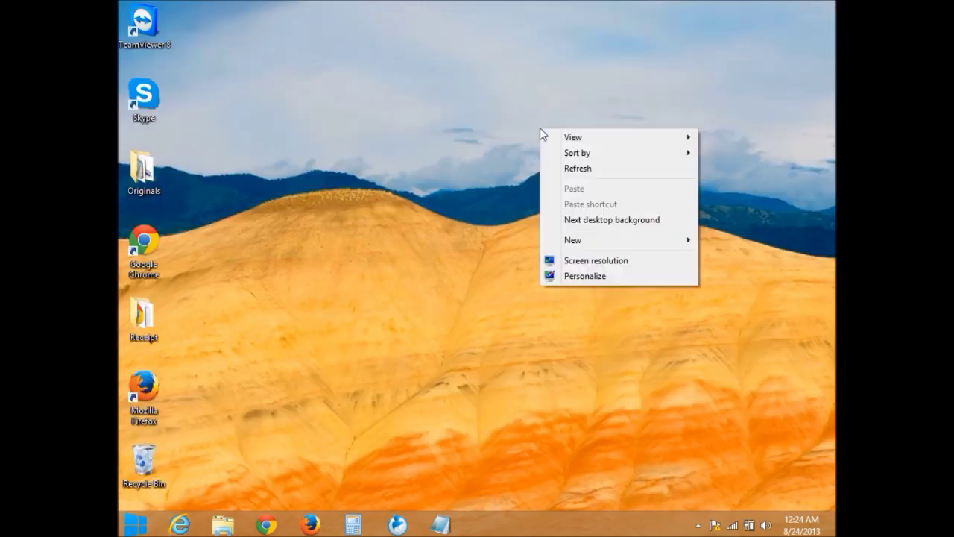
left_click(570, 167)
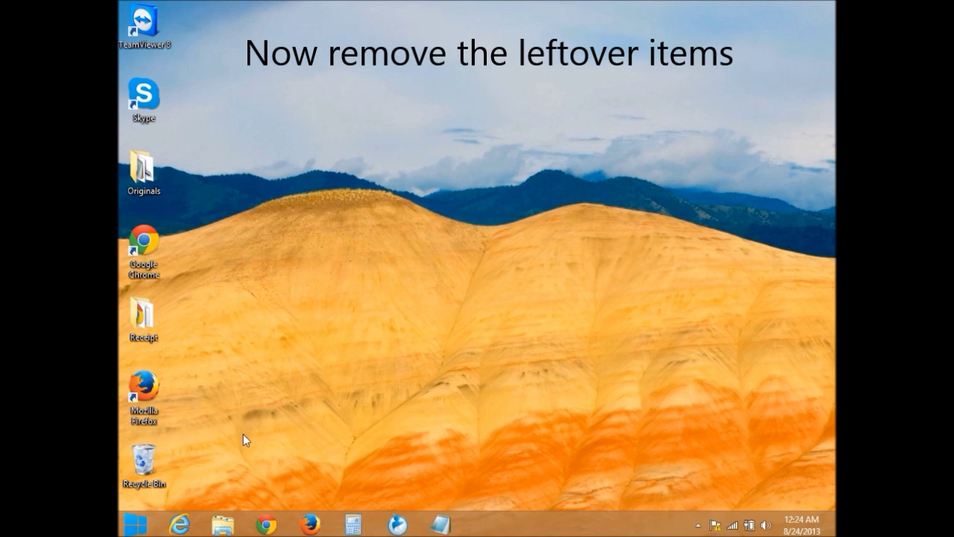
Open the Roaming application data folder by running %appdata% from the Run dialog.
left_click(137, 524)
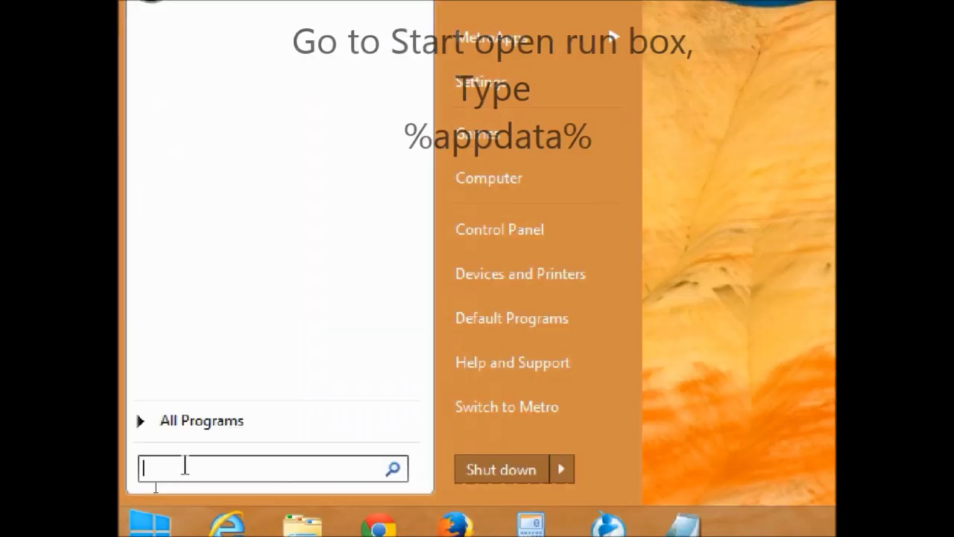
type("run")
key("Return")
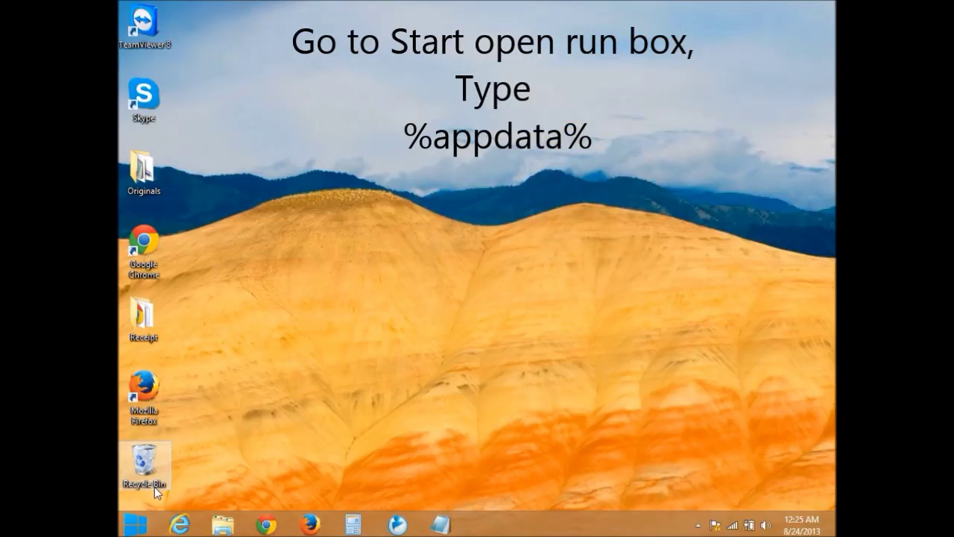
key("BackSpace")
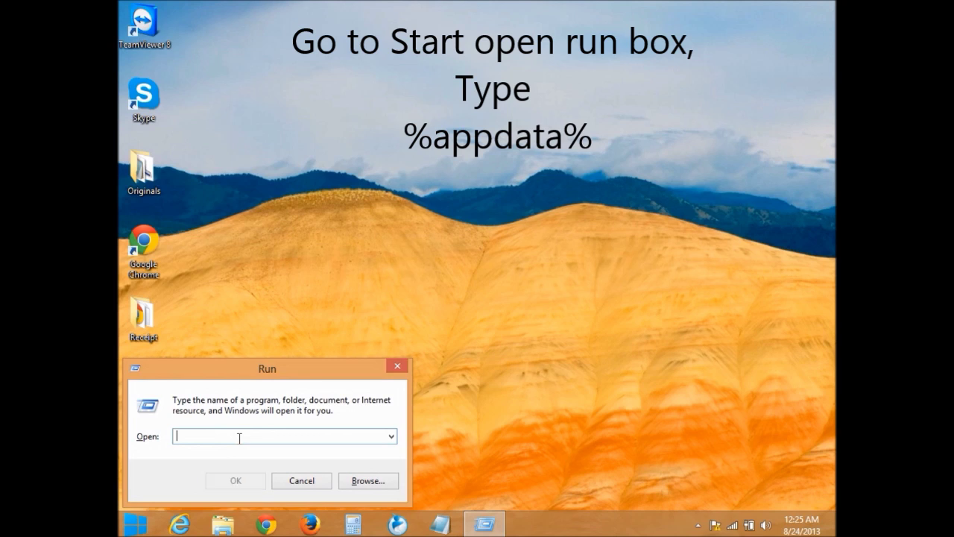
type("%appdata")
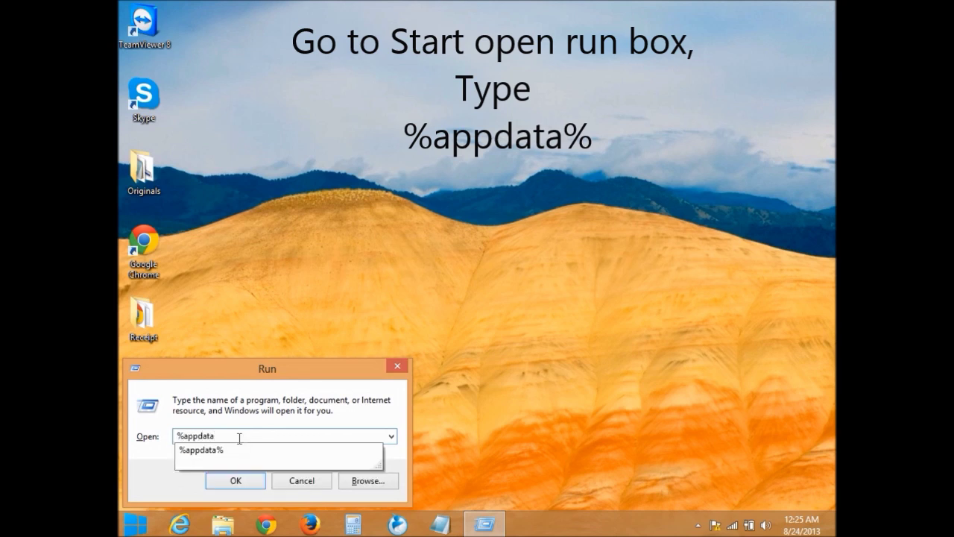
type("%")
key("Return")
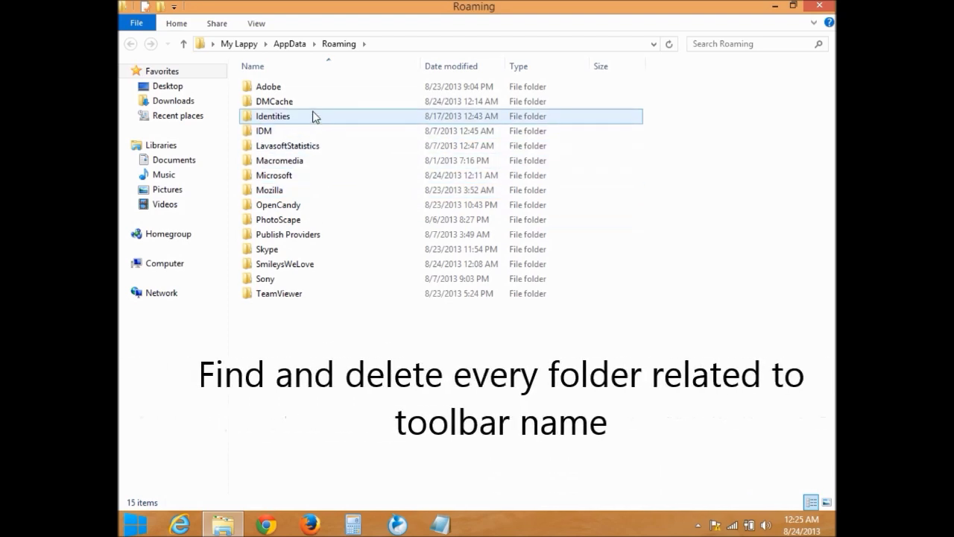
Delete the LavasoftStatistics folder from the Roaming folder and close the window.
left_click(313, 152)
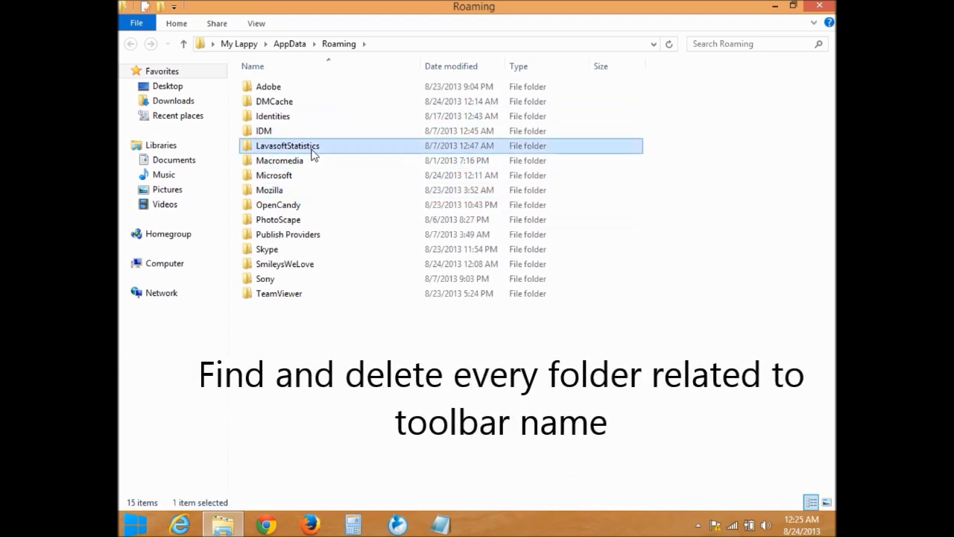
right_click(313, 152)
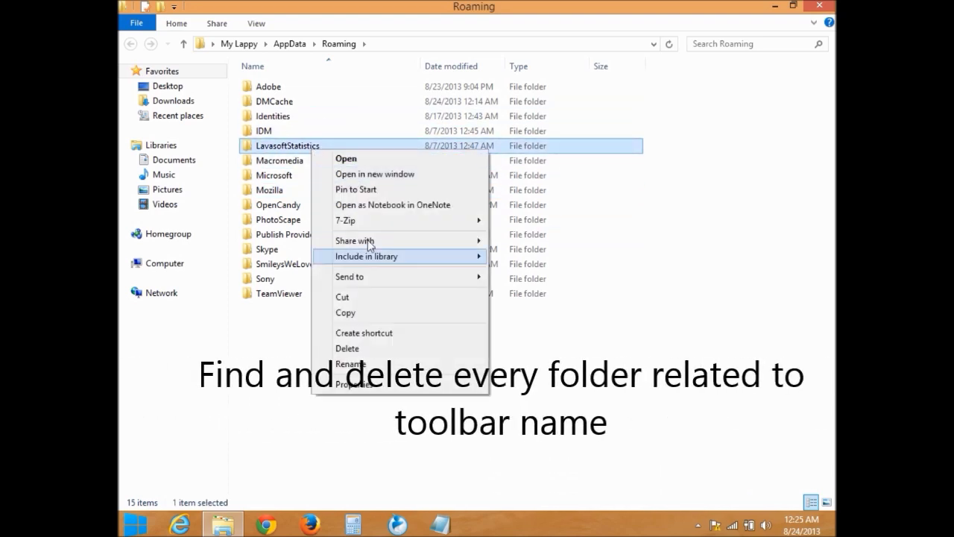
left_click(360, 351)
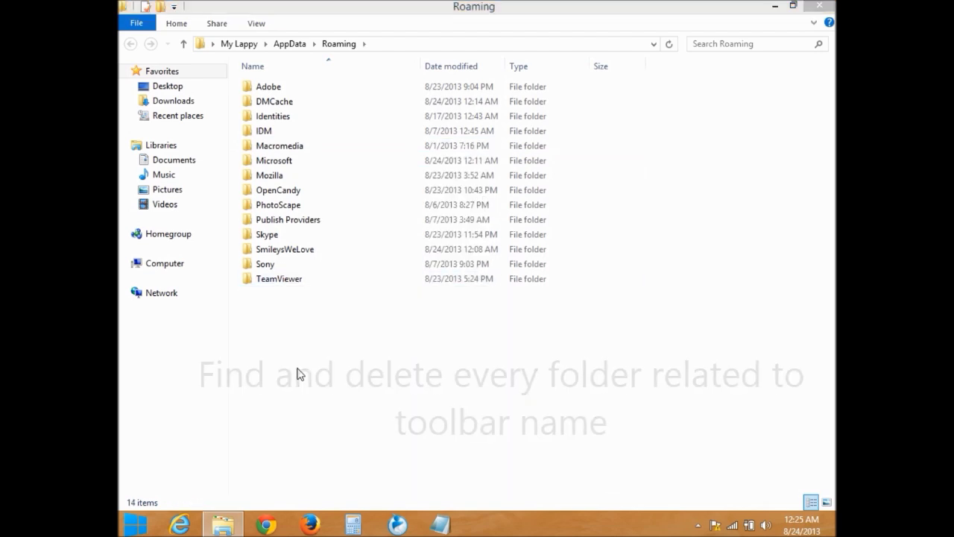
left_click(819, 6)
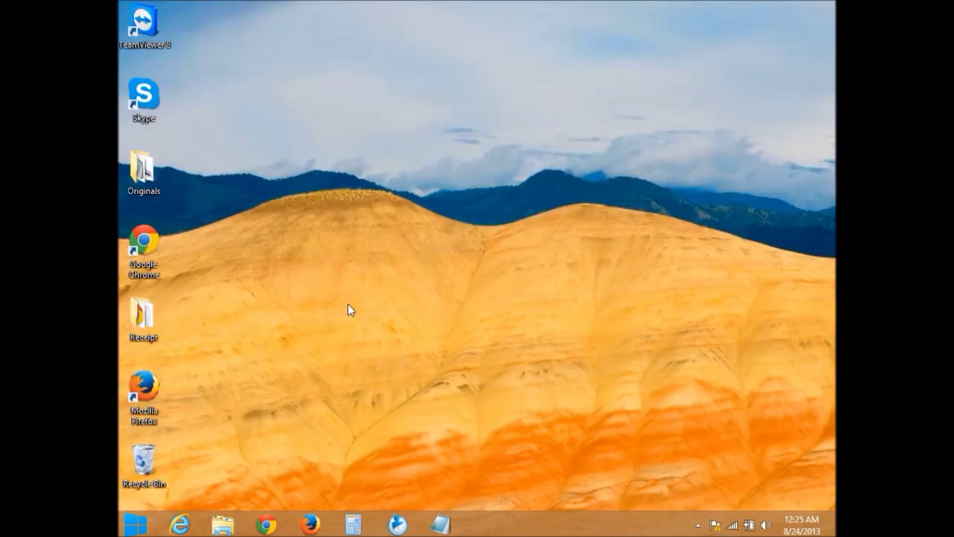
Open the temporary files folder by running %temp% from the Run dialog.
left_click(135, 524)
type("run")
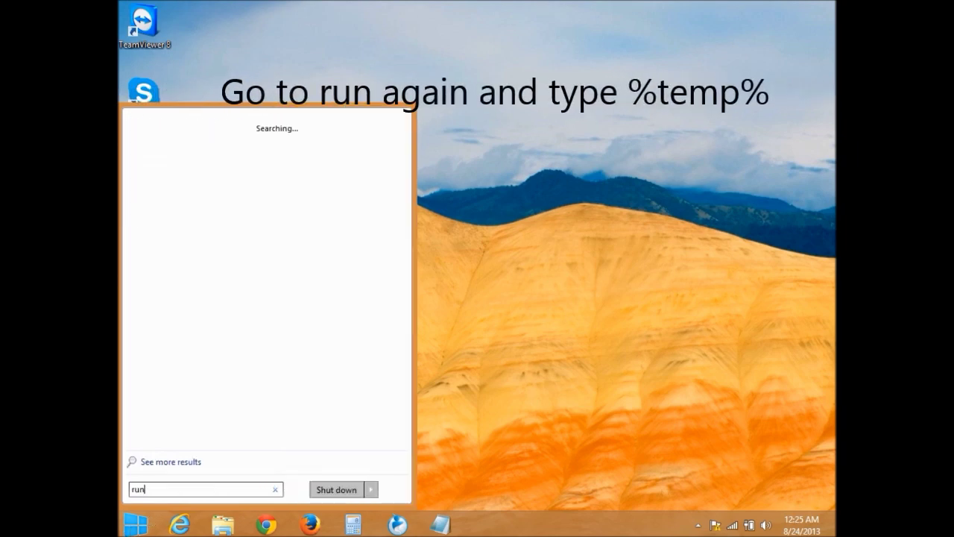
key("Return")
type("%tem")
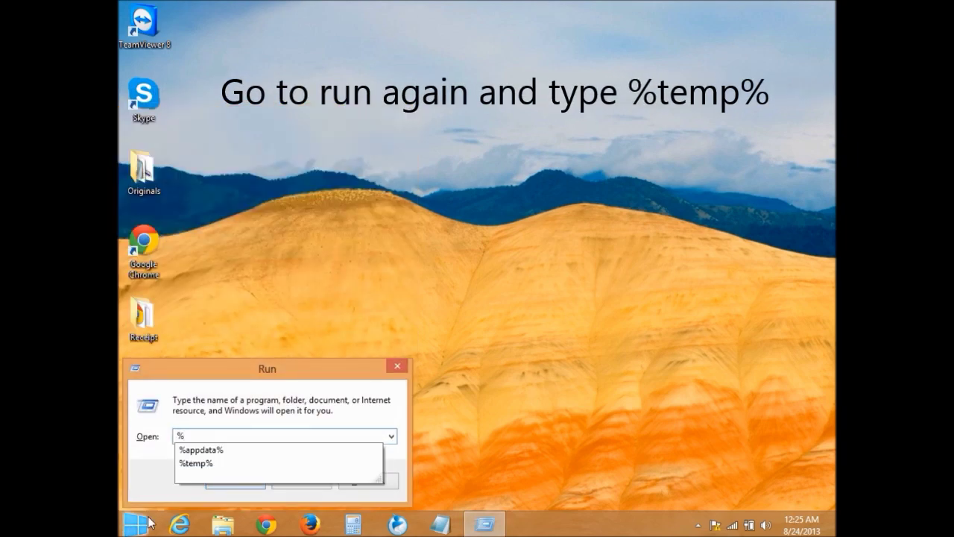
type("p%")
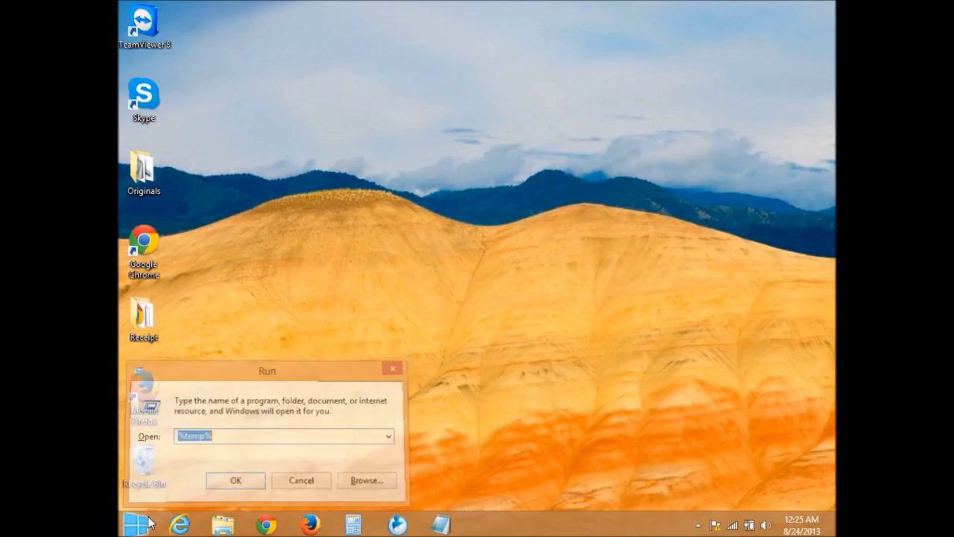
key("Return")
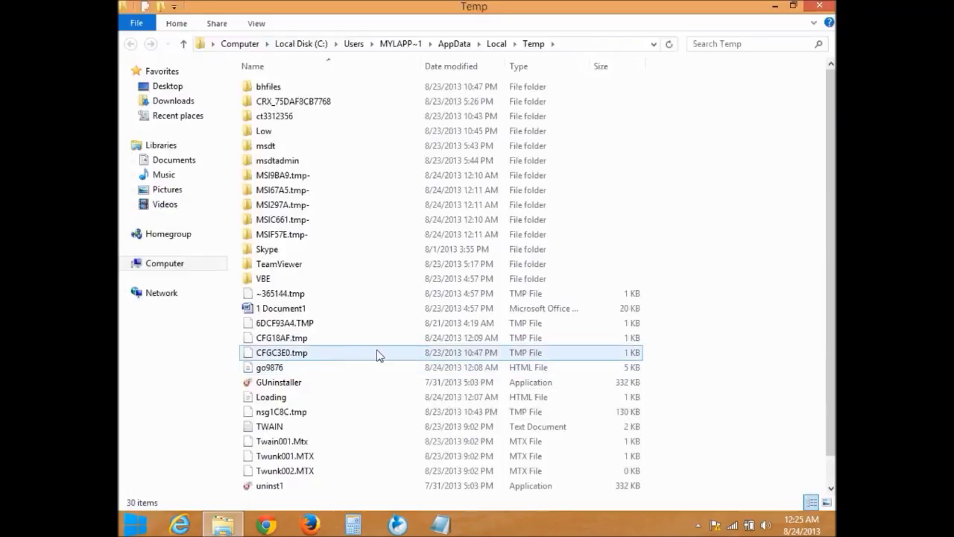
Delete everything in the Temp folder, granting administrator permission for msdtadmin and skipping the in-use ZoomIt64 file, and close the window.
right_click(690, 257)
left_click(637, 251)
key("ctrl+a")
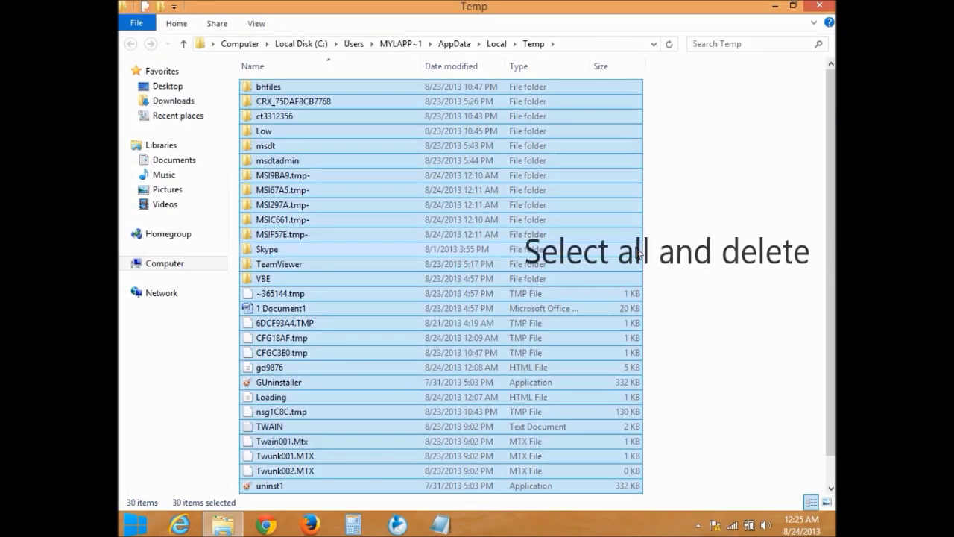
right_click(565, 240)
left_click(603, 359)
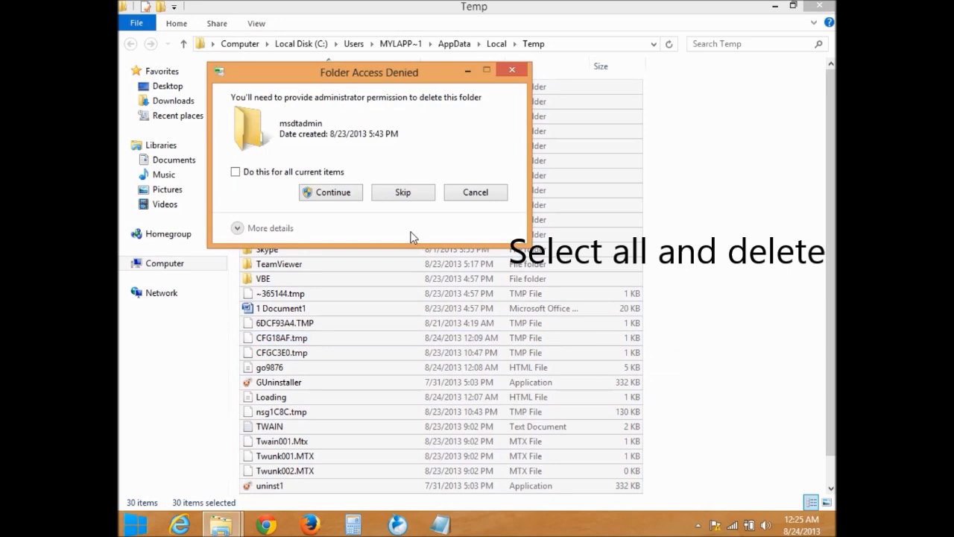
left_click(347, 195)
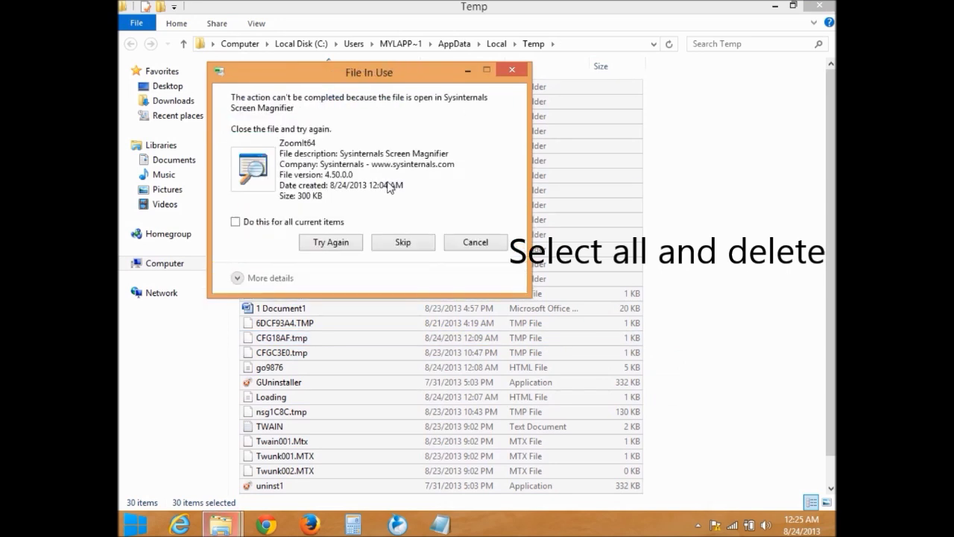
left_click(417, 243)
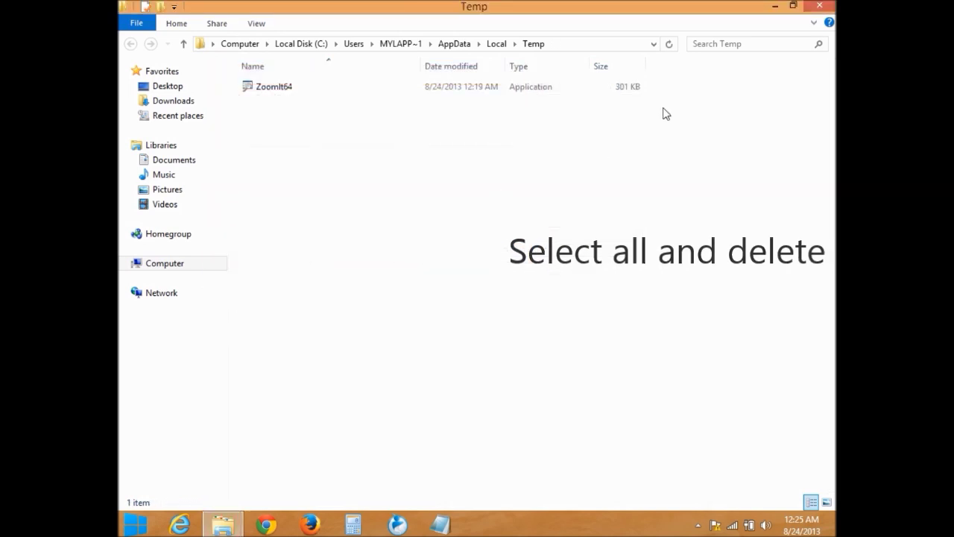
left_click(830, 5)
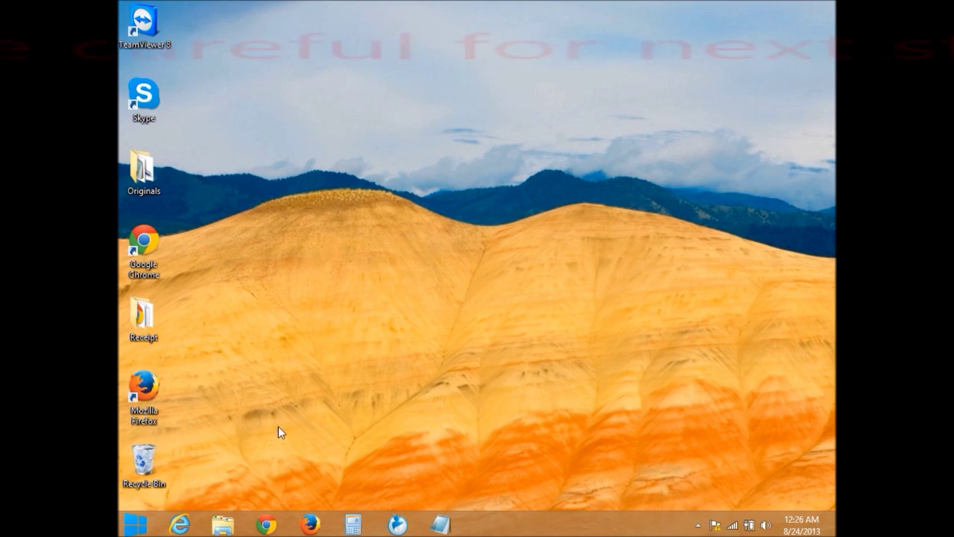
Open the Registry Editor by running regedit from the Run dialog.
key("super")
type("run")
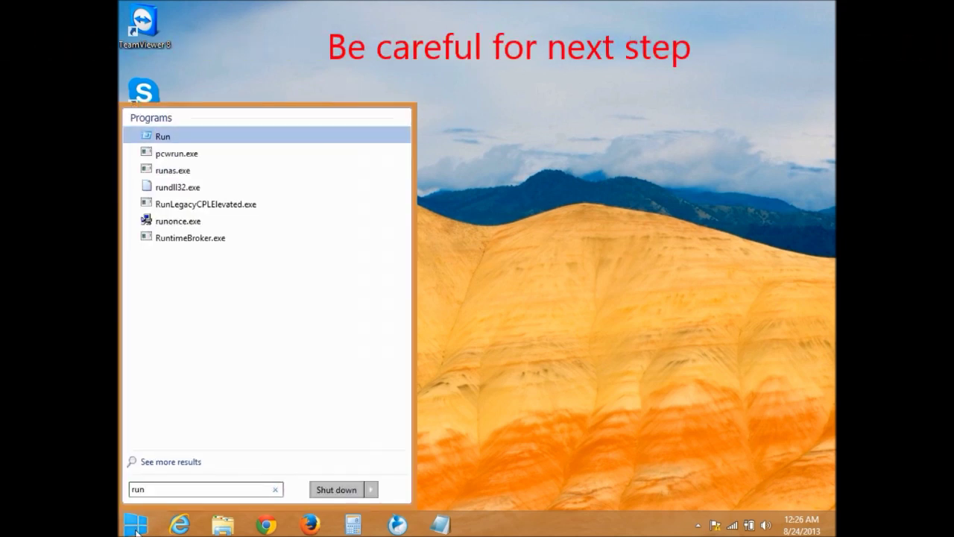
left_click(168, 140)
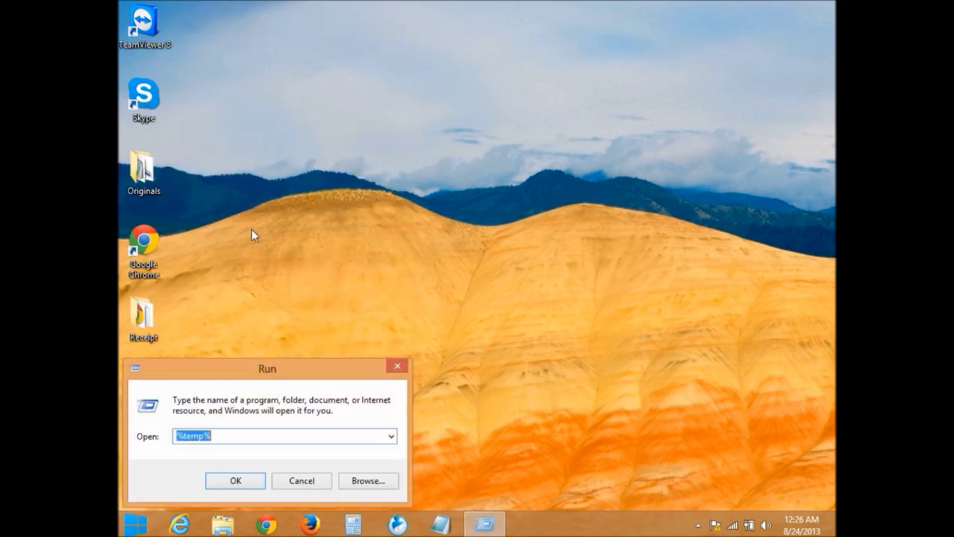
key("BackSpace")
type("re")
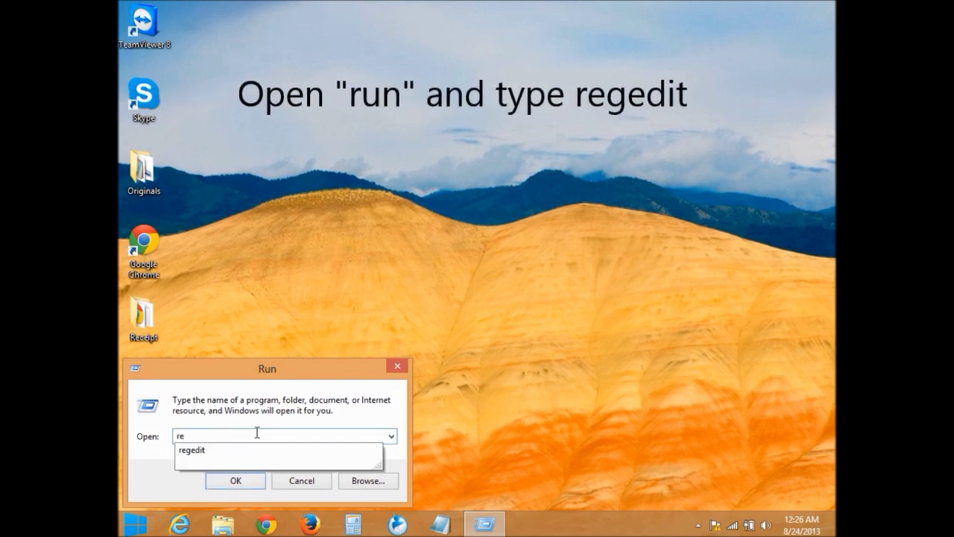
type("gedit")
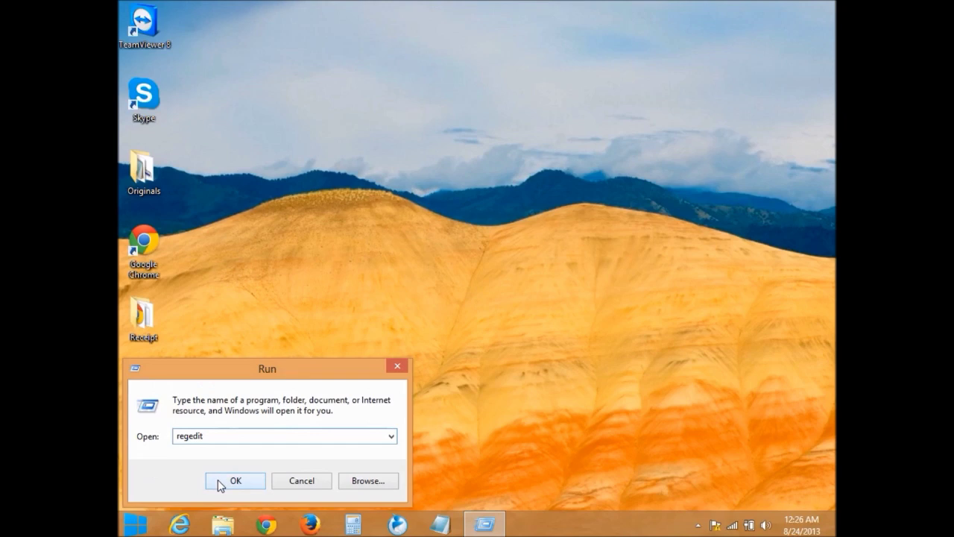
left_click(217, 481)
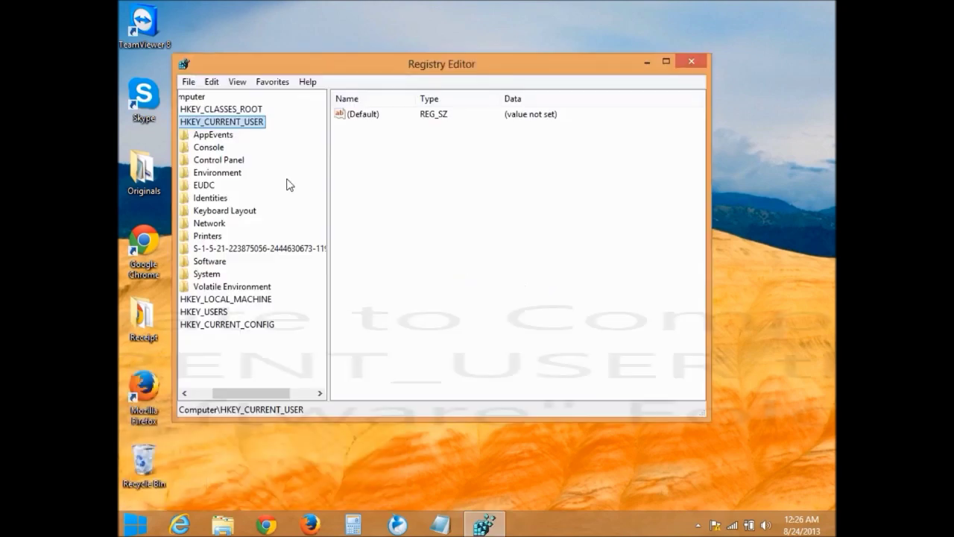
Delete the Conduit and Delta keys under HKEY_CURRENT_USER\Software in the registry.
left_click(192, 393)
left_click(201, 122)
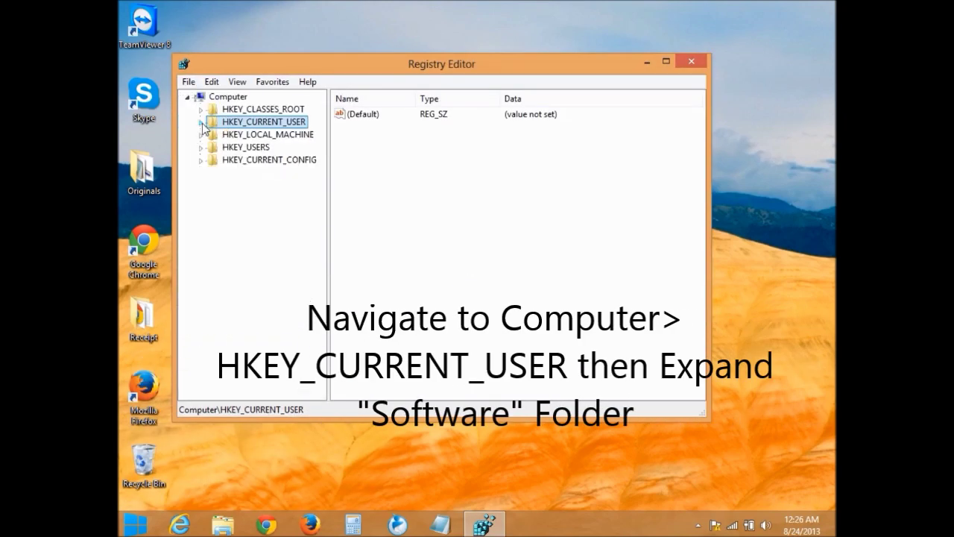
left_click(202, 123)
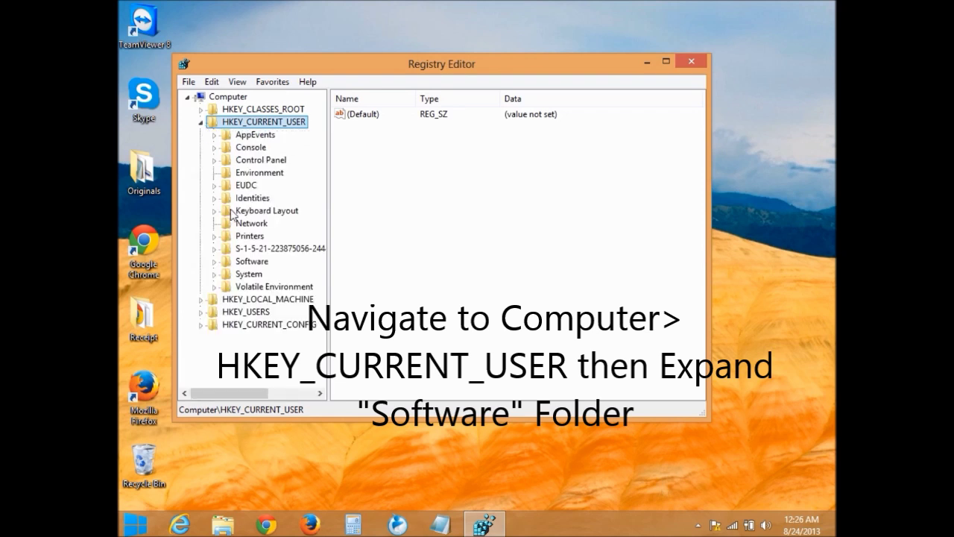
left_click(215, 261)
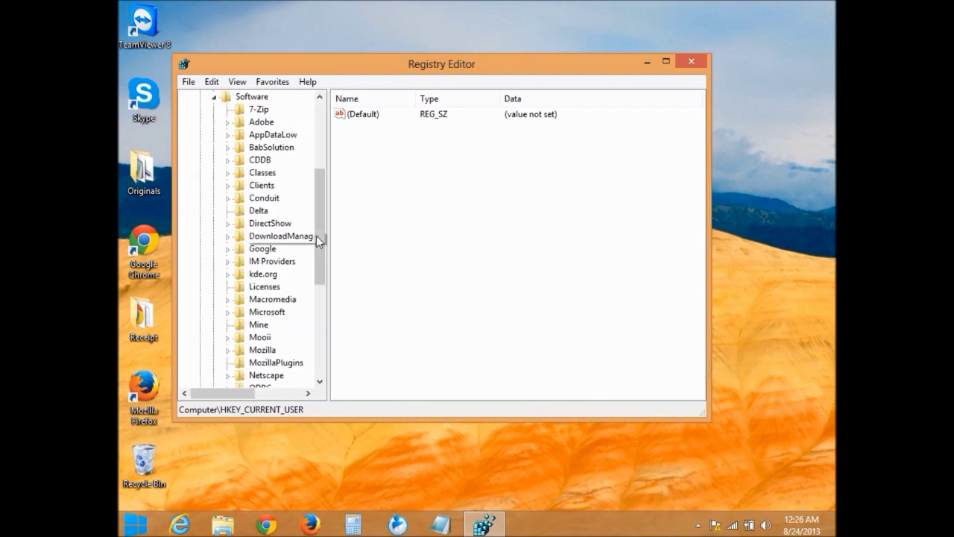
left_click(263, 198)
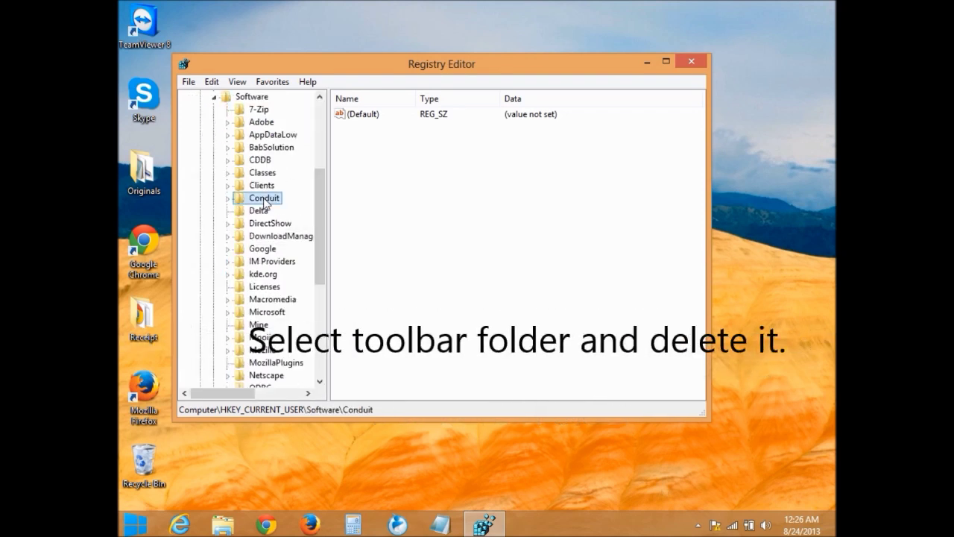
key("Delete")
key("Return")
key("Delete")
key("Return")
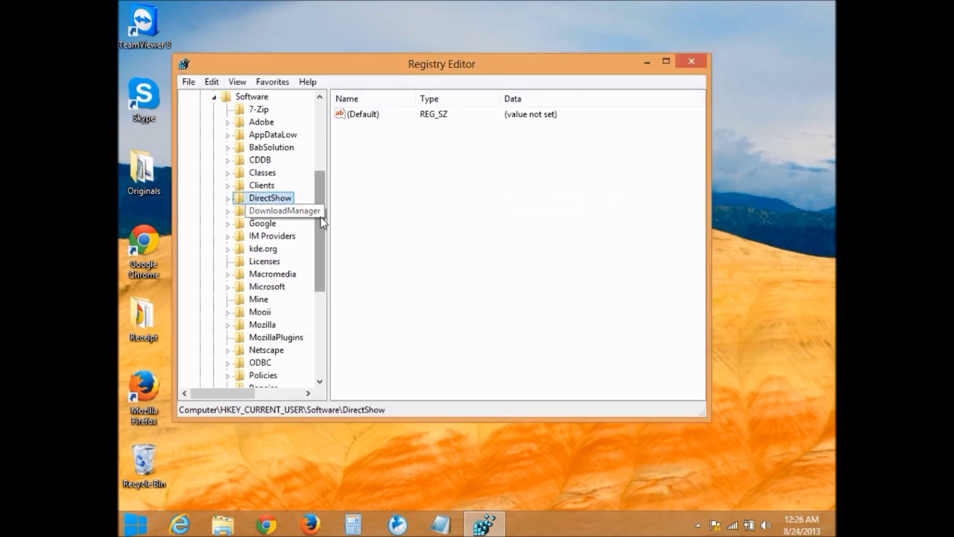
Delete the Smartbar key under HKEY_CURRENT_USER\Software.
left_click_drag(322, 222, 322, 276)
left_click(265, 300)
key("Delete")
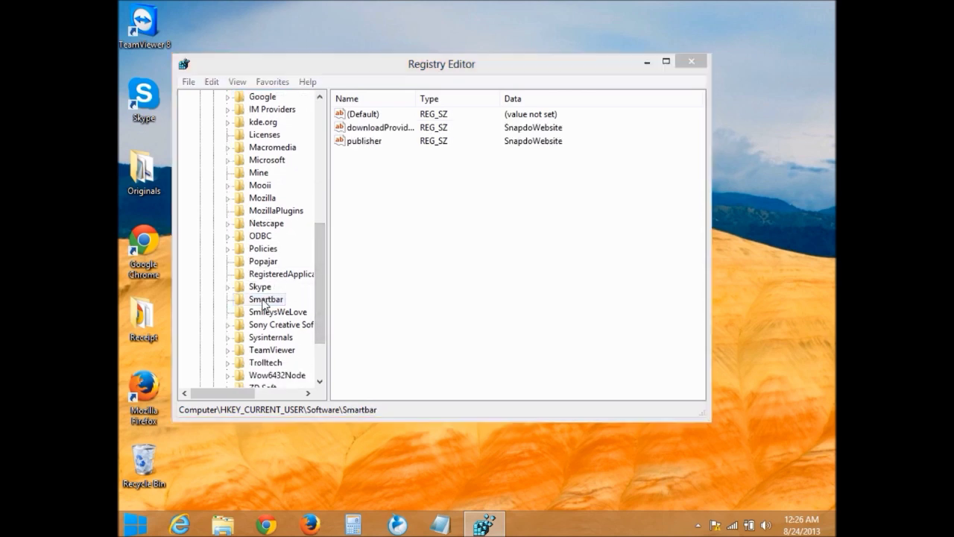
key("Return")
Check the keys under HKEY_LOCAL_MACHINE\SOFTWARE for toolbar entries and close the Registry Editor.
left_click_drag(325, 322, 329, 192)
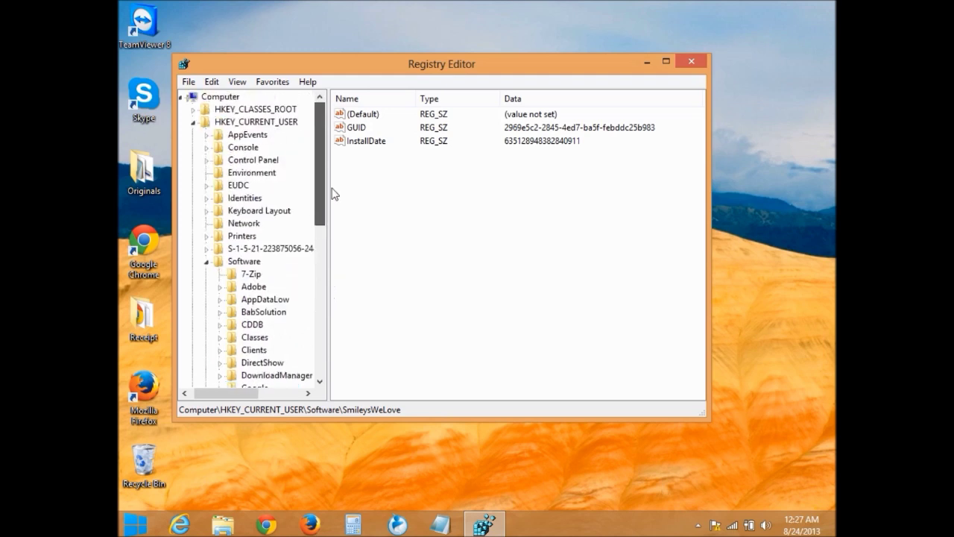
left_click(200, 121)
left_click(201, 134)
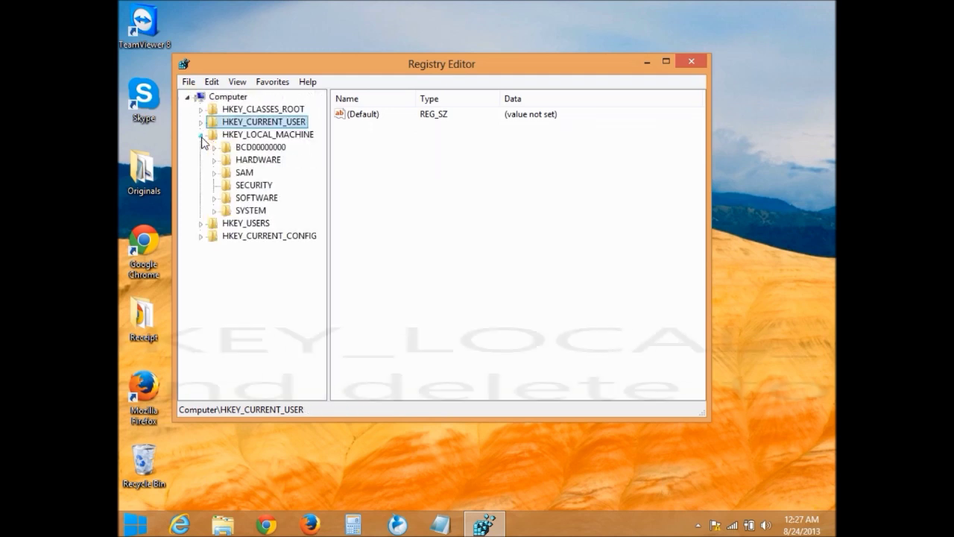
left_click(214, 198)
left_click_drag(318, 200, 319, 230)
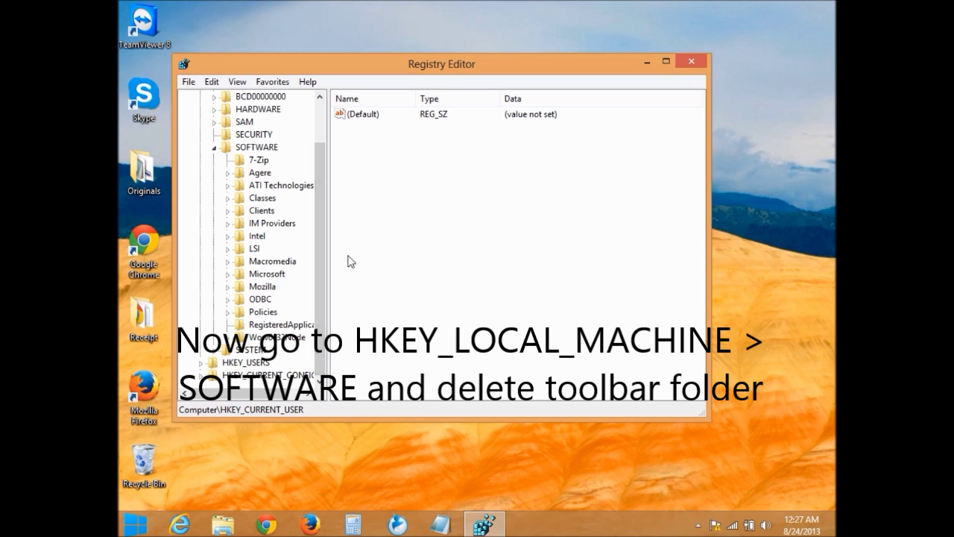
left_click(691, 61)
Open Program Files (x86) on Local Disk (C:) and delete the Babylon folder.
key("super")
left_click(325, 321)
double_click(335, 111)
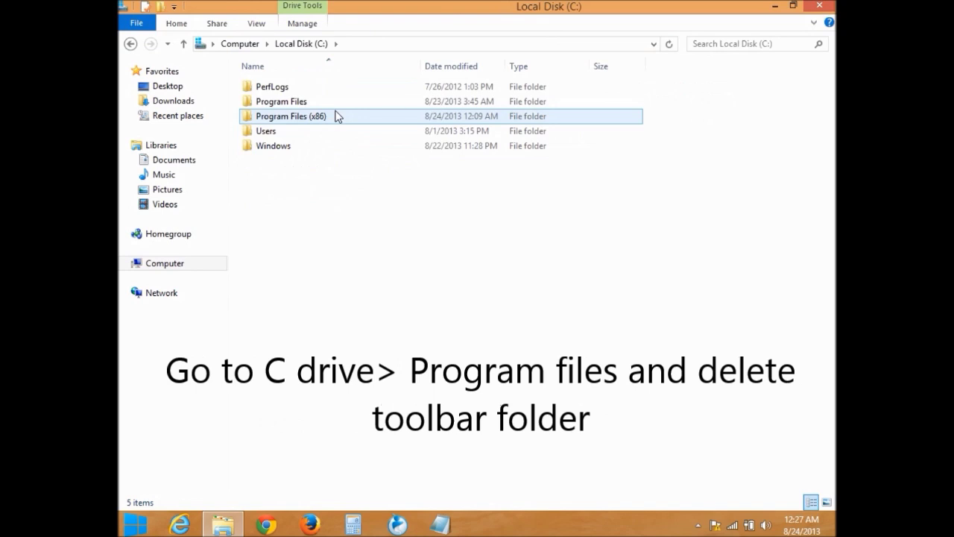
double_click(335, 115)
left_click(298, 102)
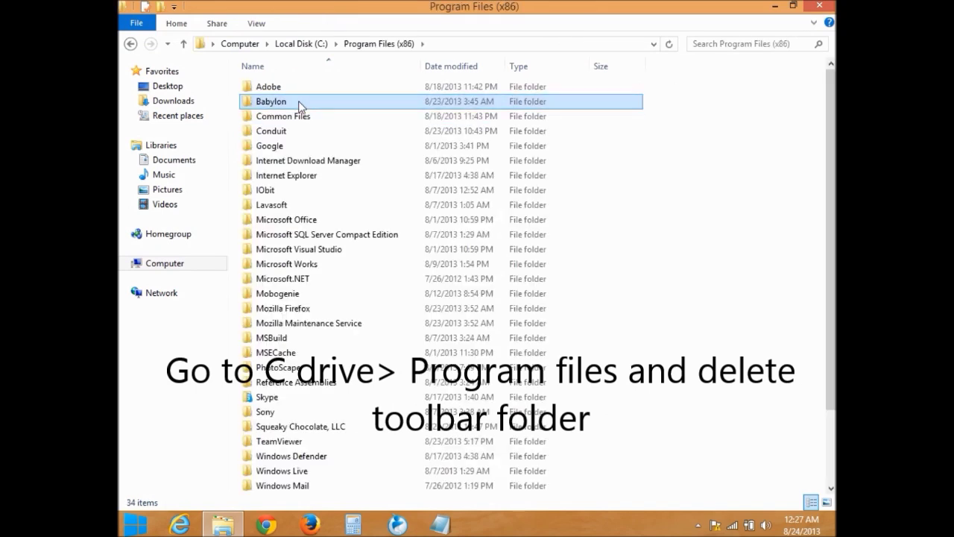
right_click(298, 101)
left_click(339, 301)
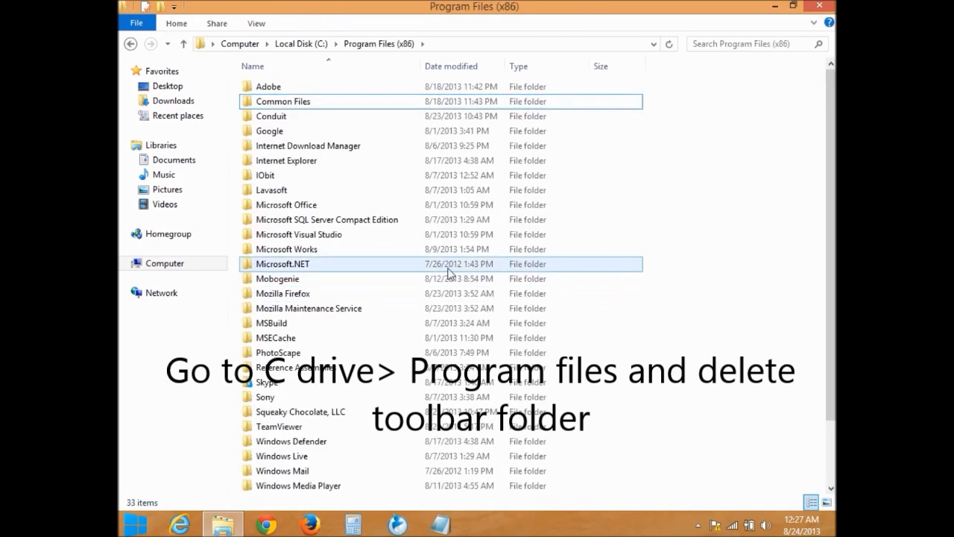
Try to delete the Conduit folder from Program Files (x86), granting administrator permission and retrying.
right_click(290, 117)
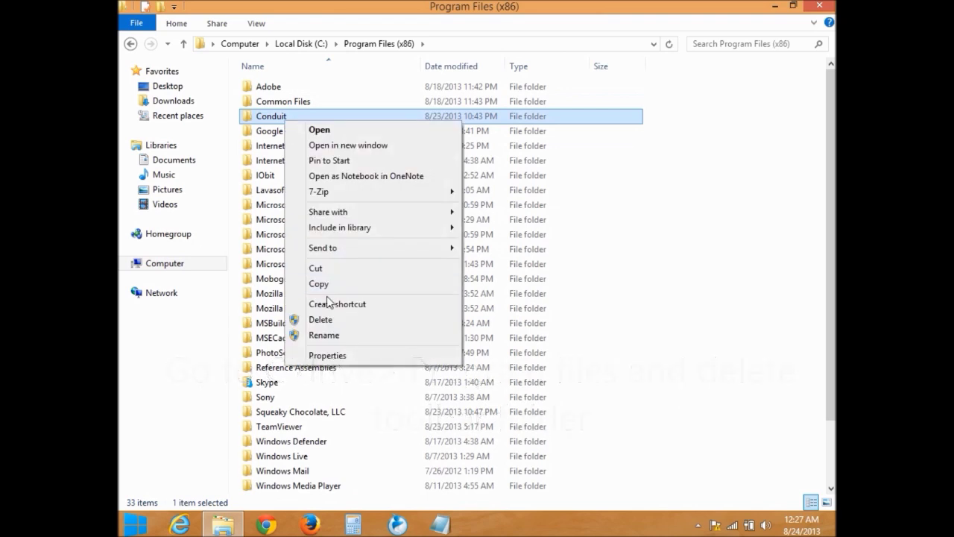
left_click(328, 319)
left_click(447, 201)
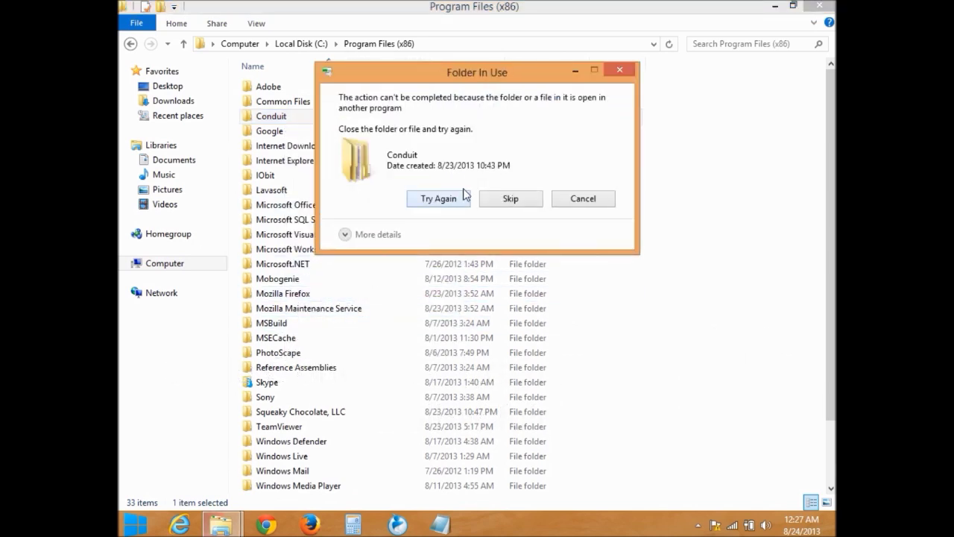
left_click(464, 198)
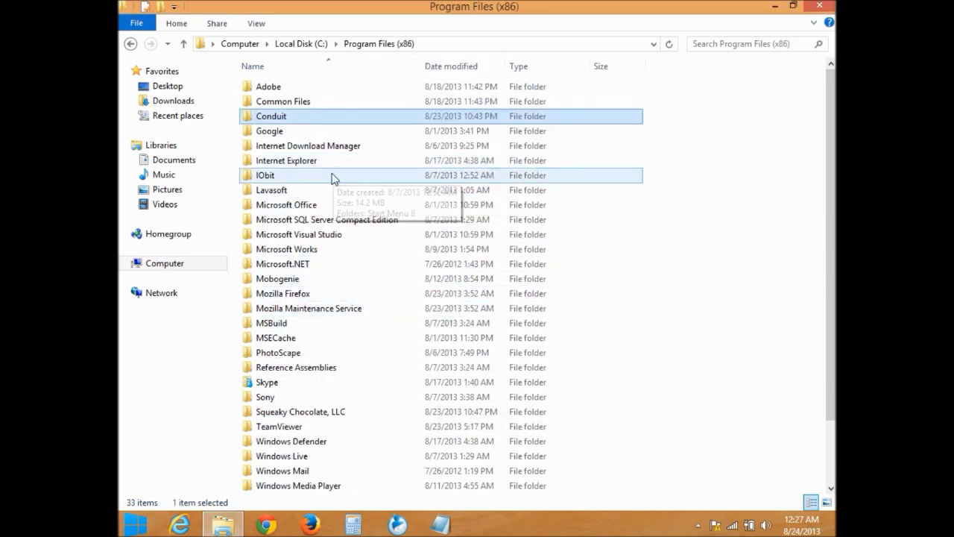
Delete the Lavasoft folder from Program Files (x86) and close the window.
left_click(311, 193)
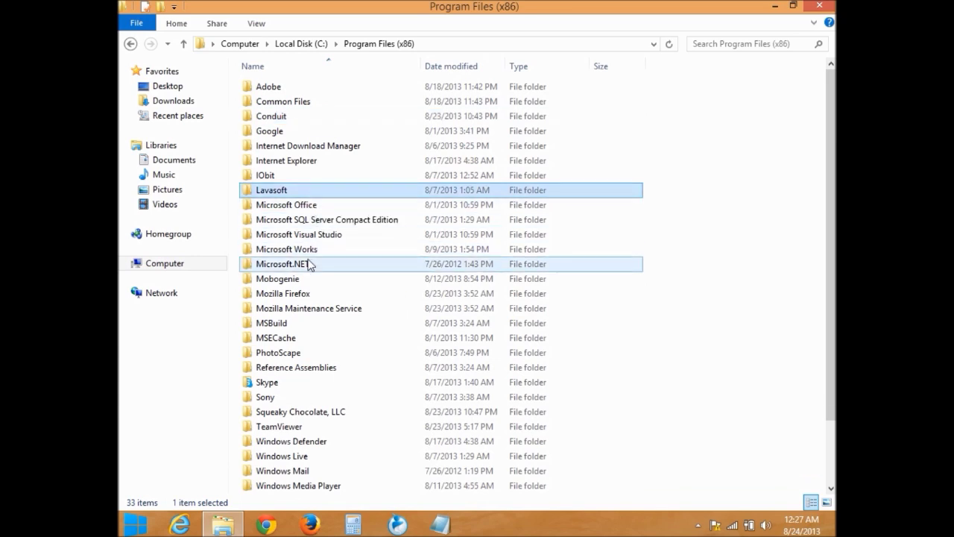
left_click_drag(828, 268, 828, 198)
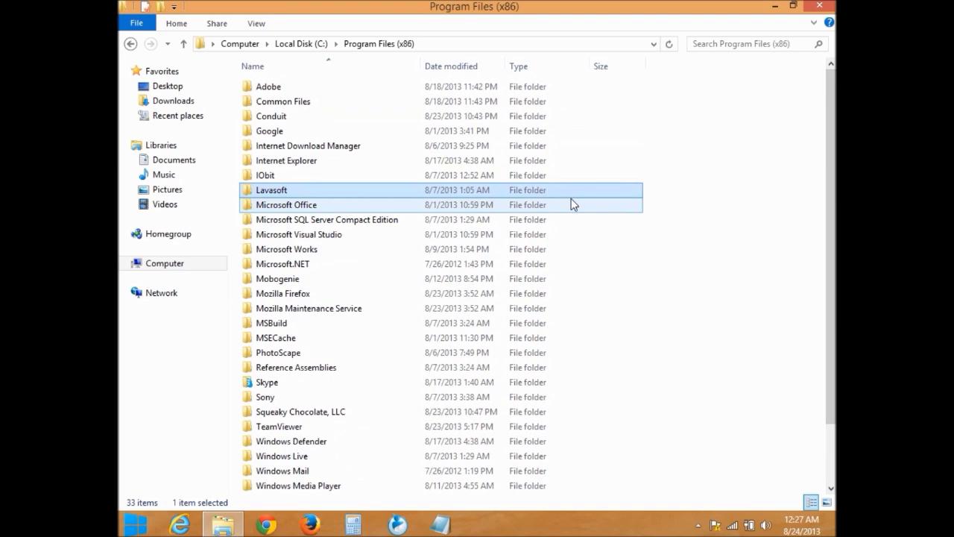
key("Delete")
key("Return")
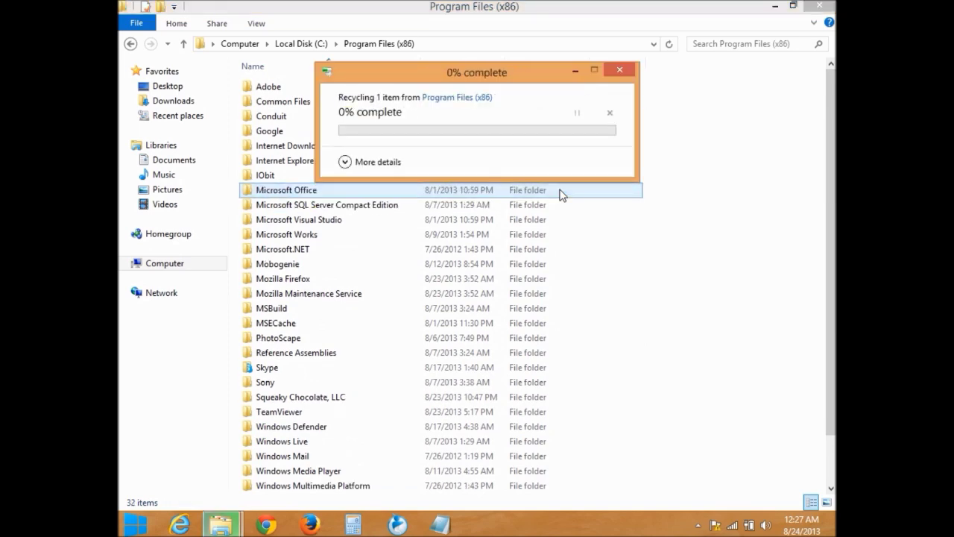
left_click(820, 6)
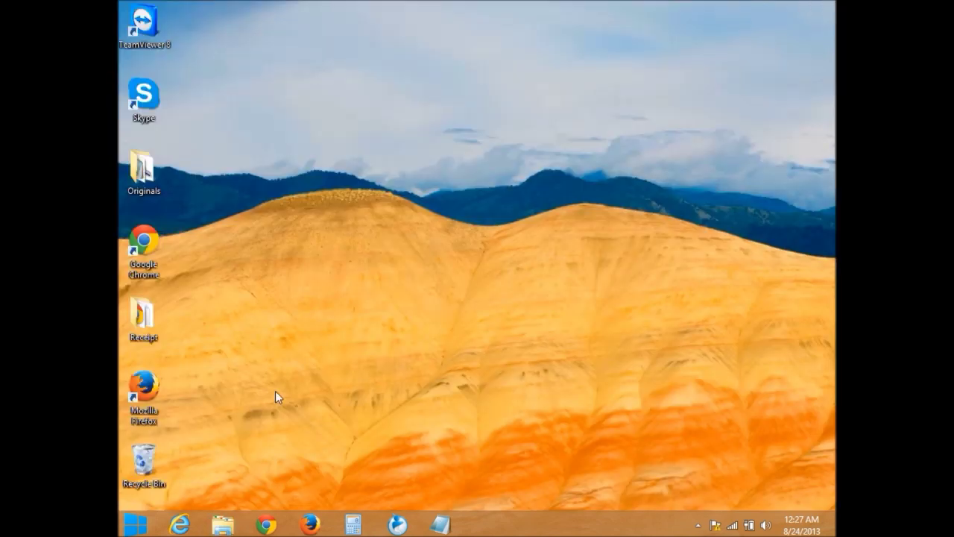
Launch Internet Explorer, Chrome and Firefox to check their start pages, view a new tab in Firefox, and close the browsers.
left_click(180, 525)
left_click(266, 525)
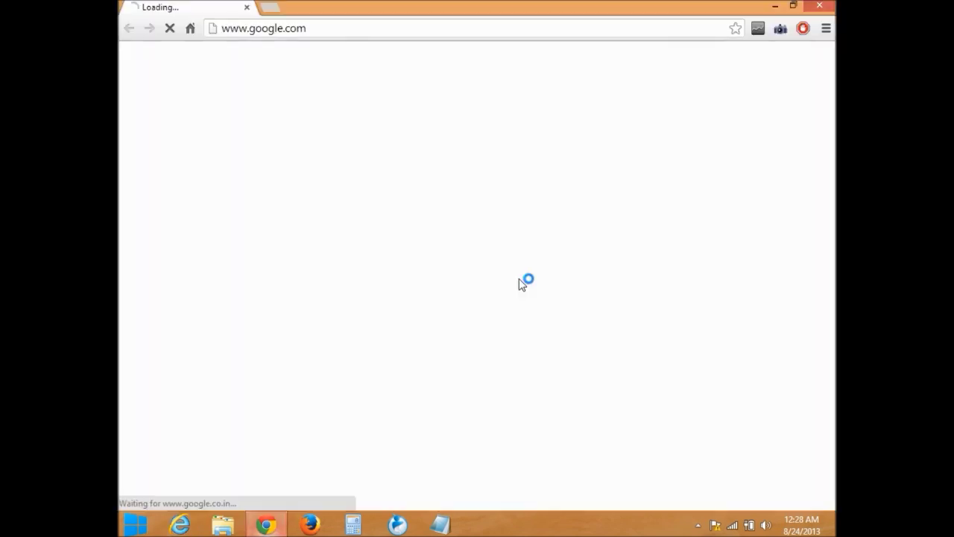
left_click(820, 6)
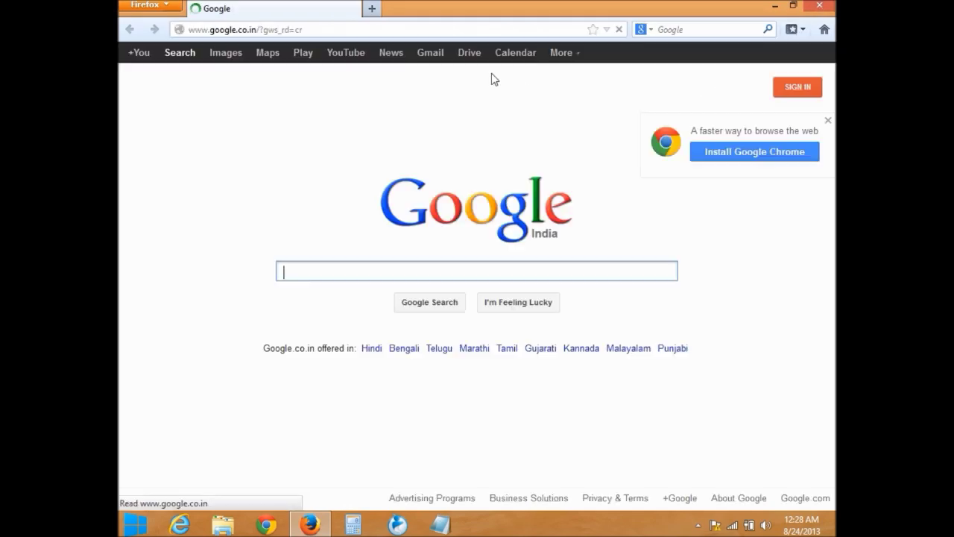
left_click(372, 9)
left_click(818, 5)
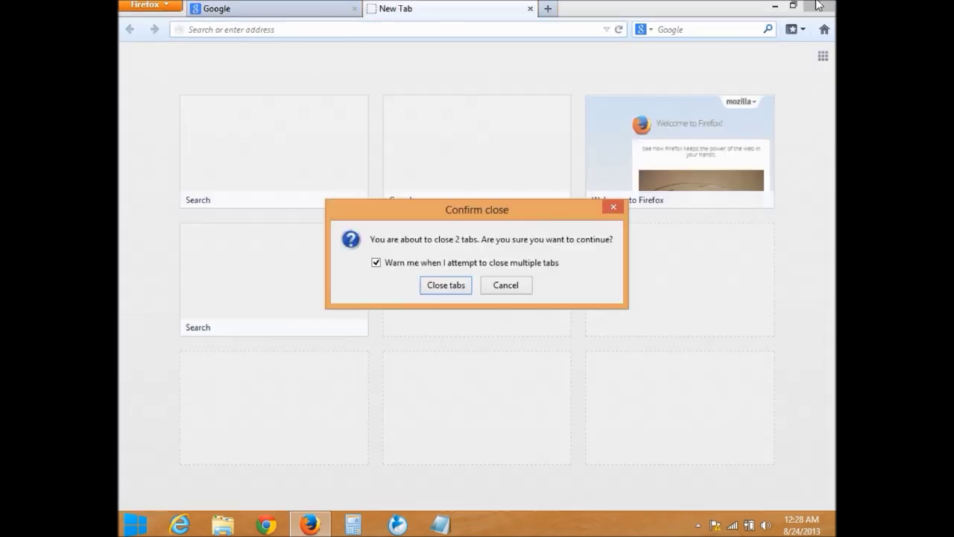